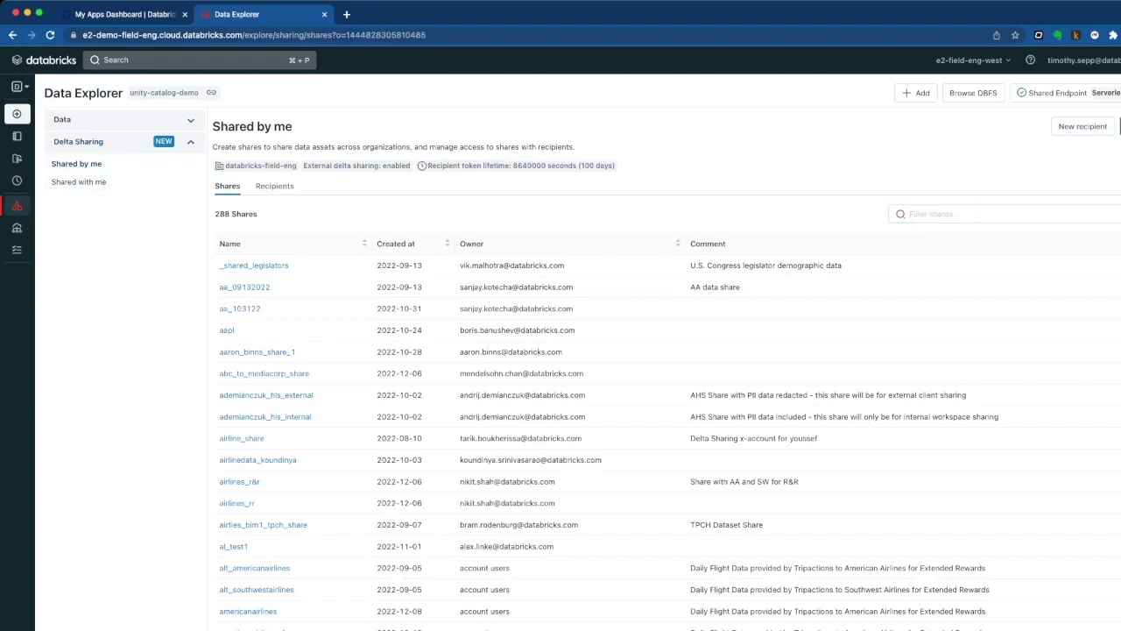
- Filter the shares by 'tech' and open the tech_tours_share share
type("tech")
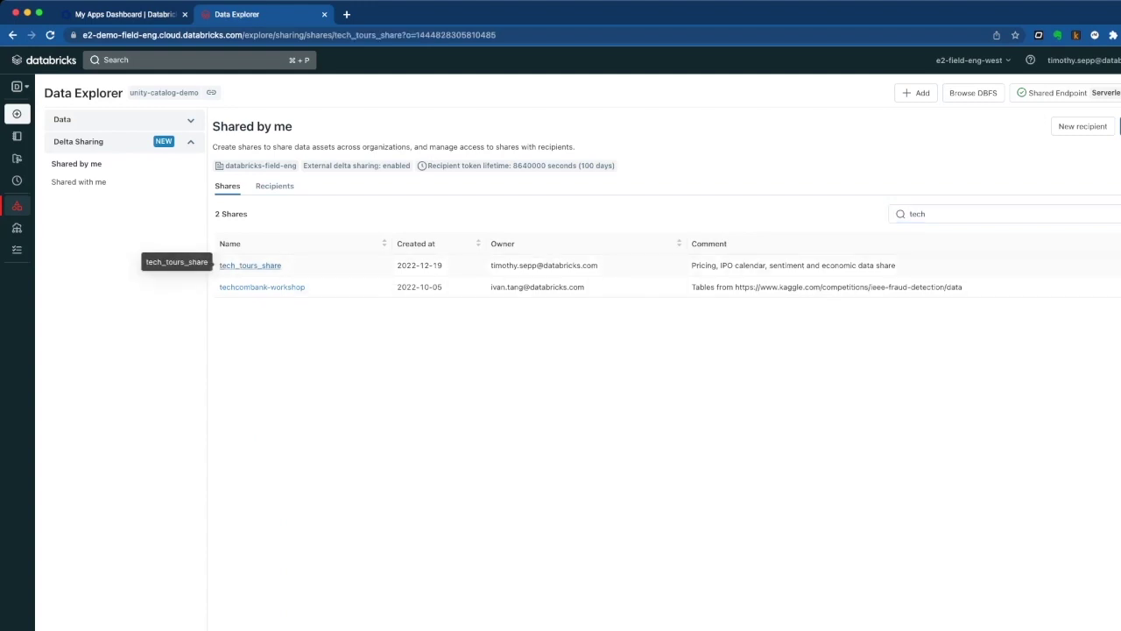
left_click(250, 265)
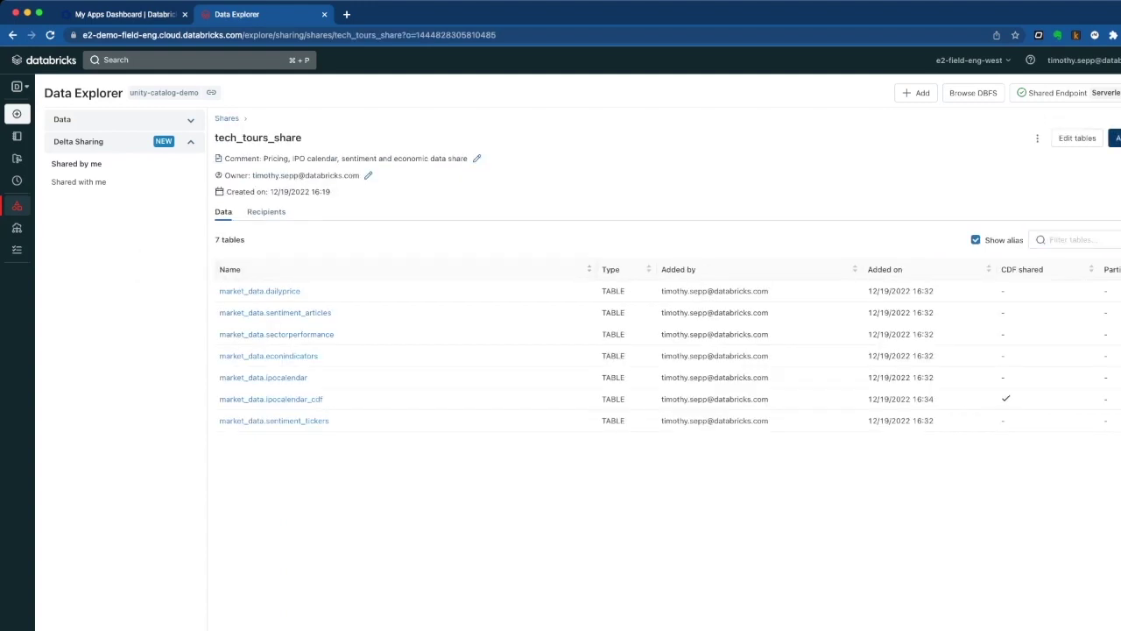
- Create recipient myTestPowerBi, grant it tech_tours_share, and copy its activation link
left_click(1116, 138)
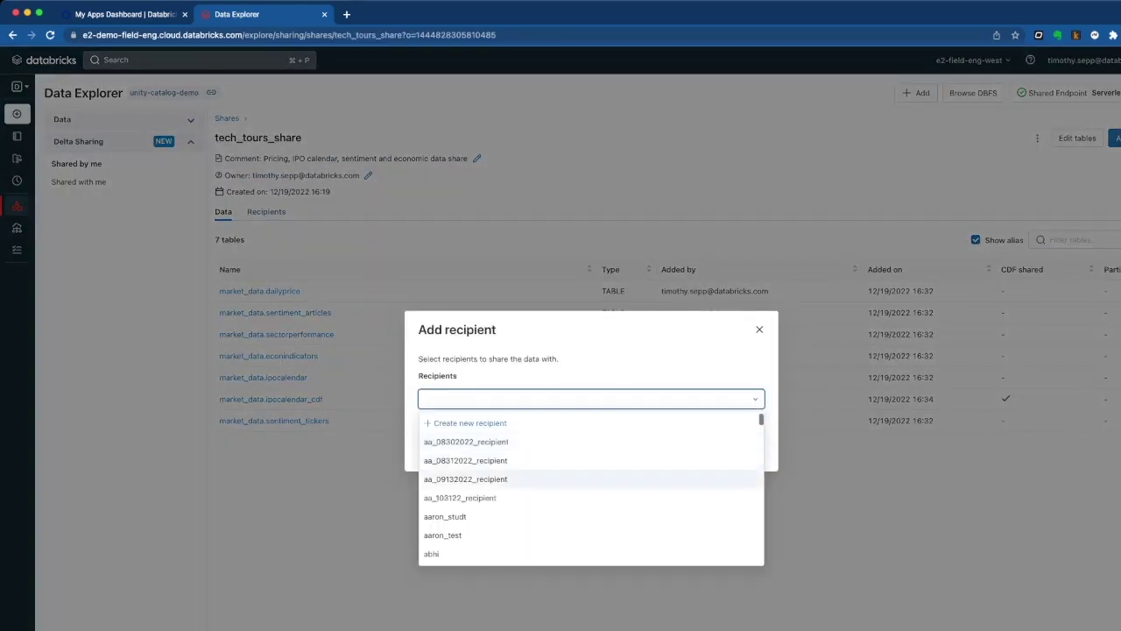
left_click(469, 423)
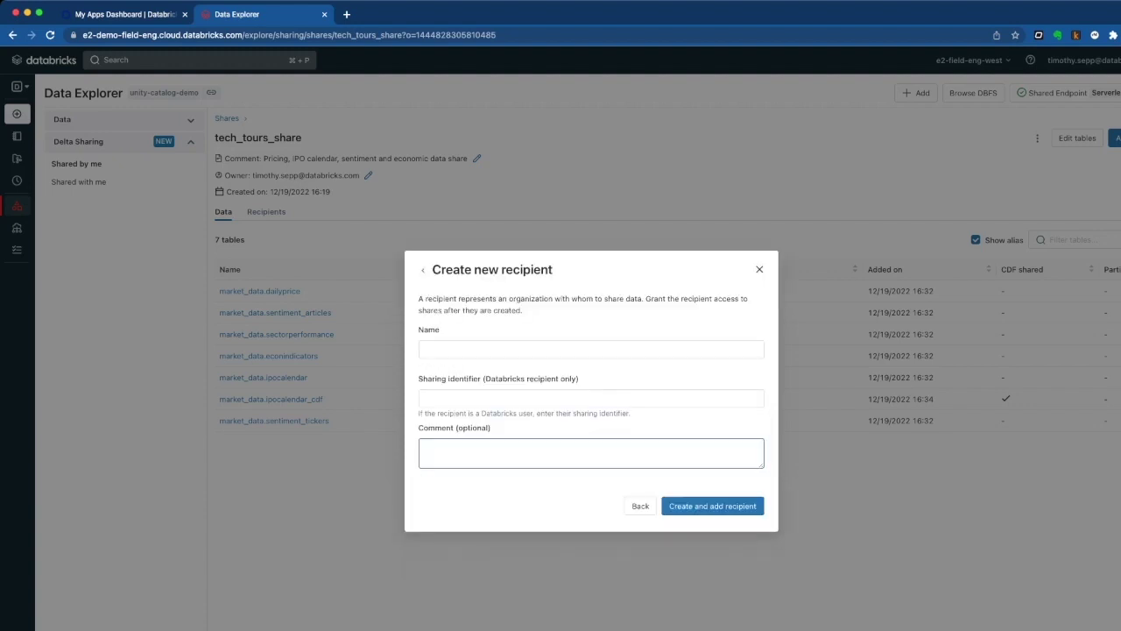
left_click(526, 349)
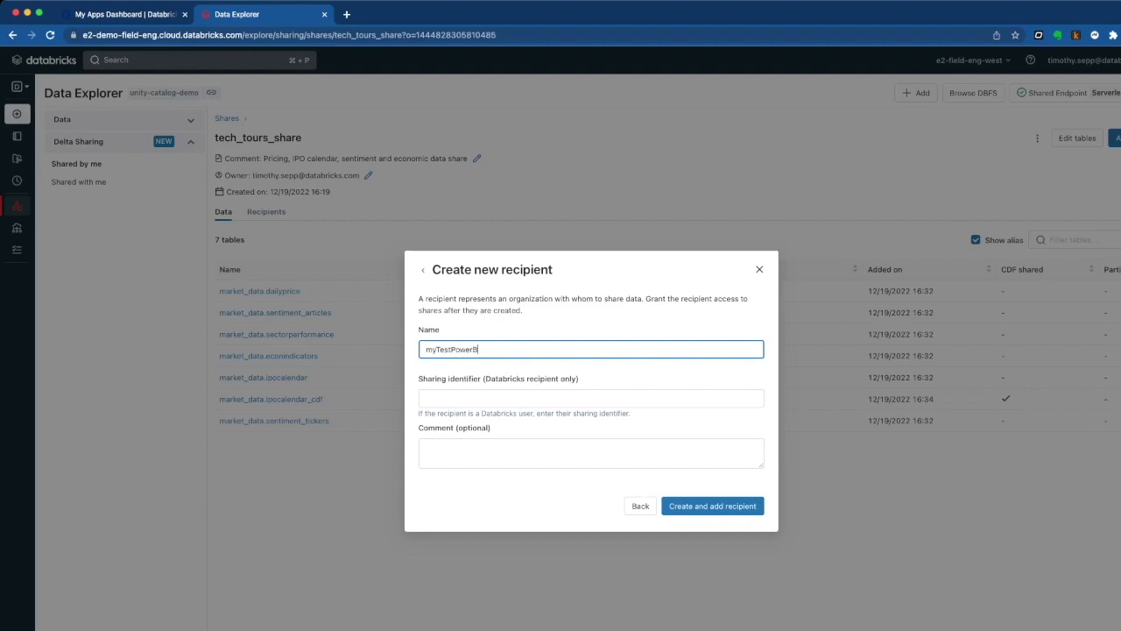
left_click(591, 398)
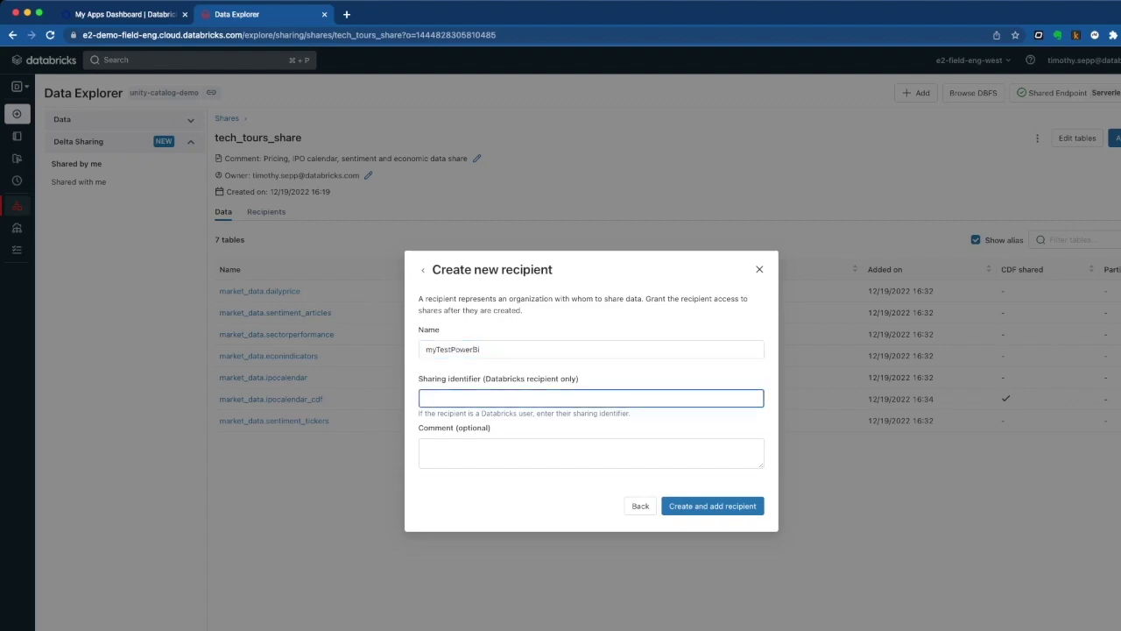
left_click(591, 453)
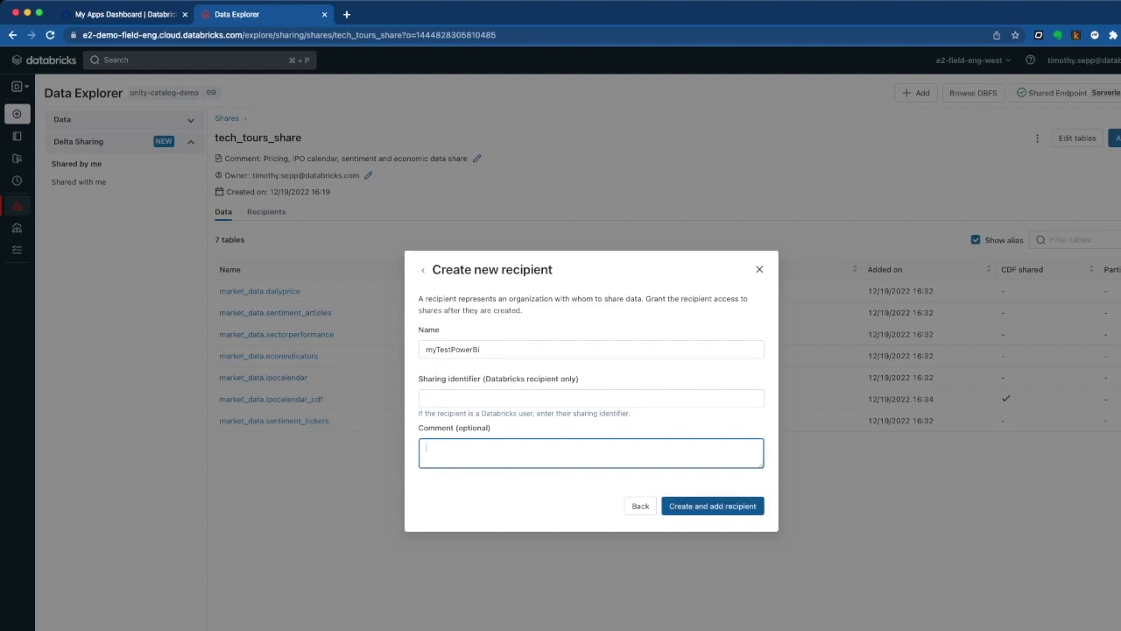
left_click(712, 505)
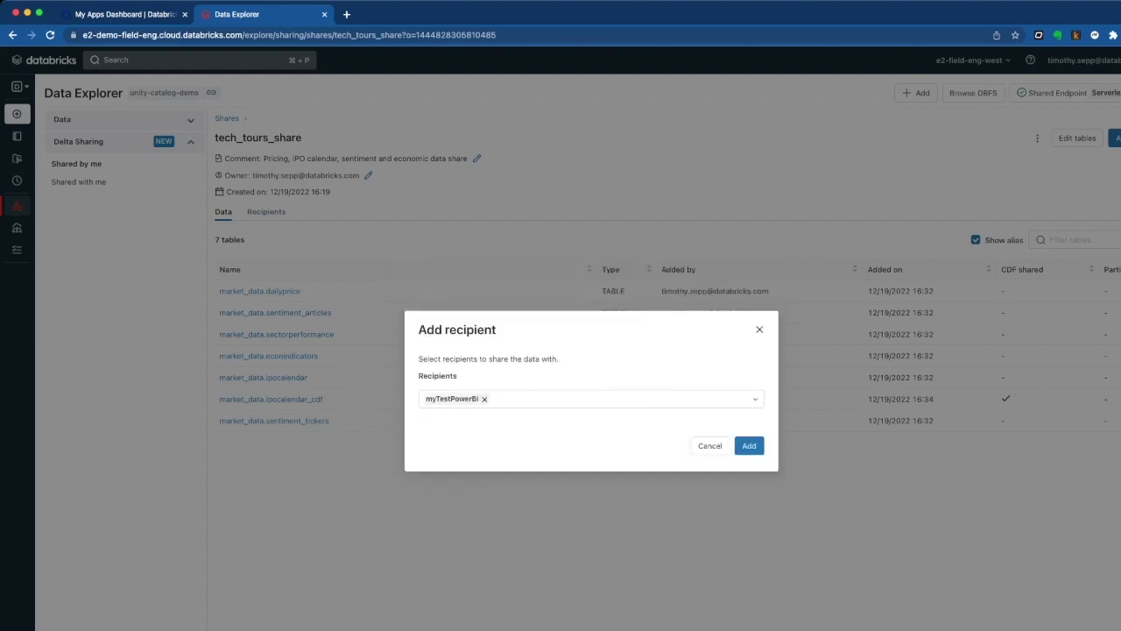
left_click(748, 445)
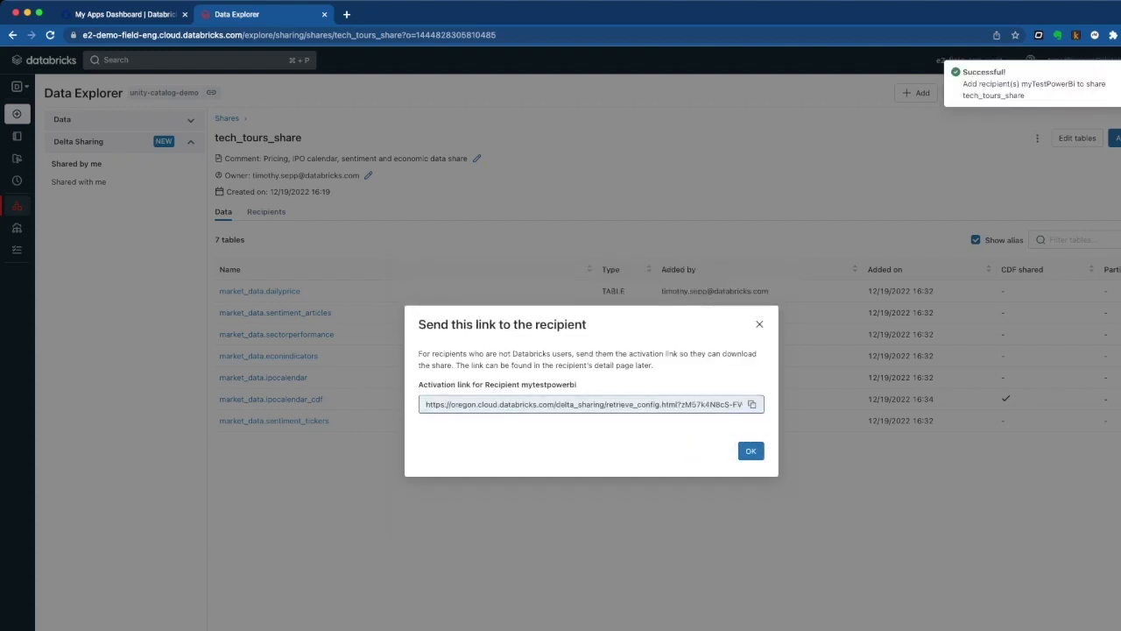
left_click(752, 403)
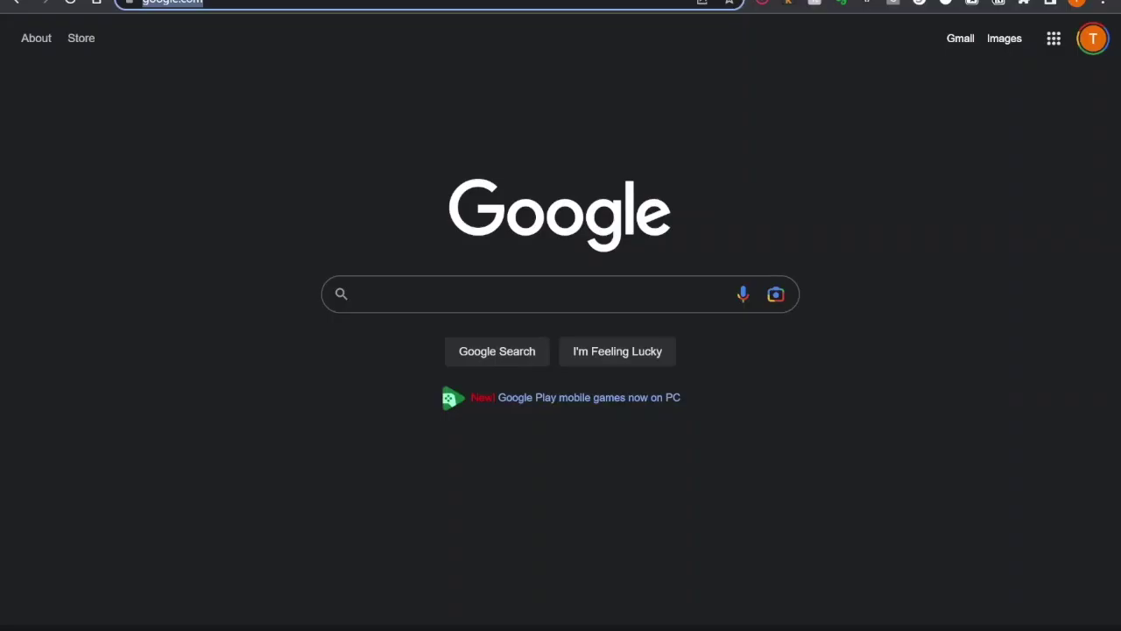
- Open the copied activation link and save the credential file as config.share
key("ctrl+v")
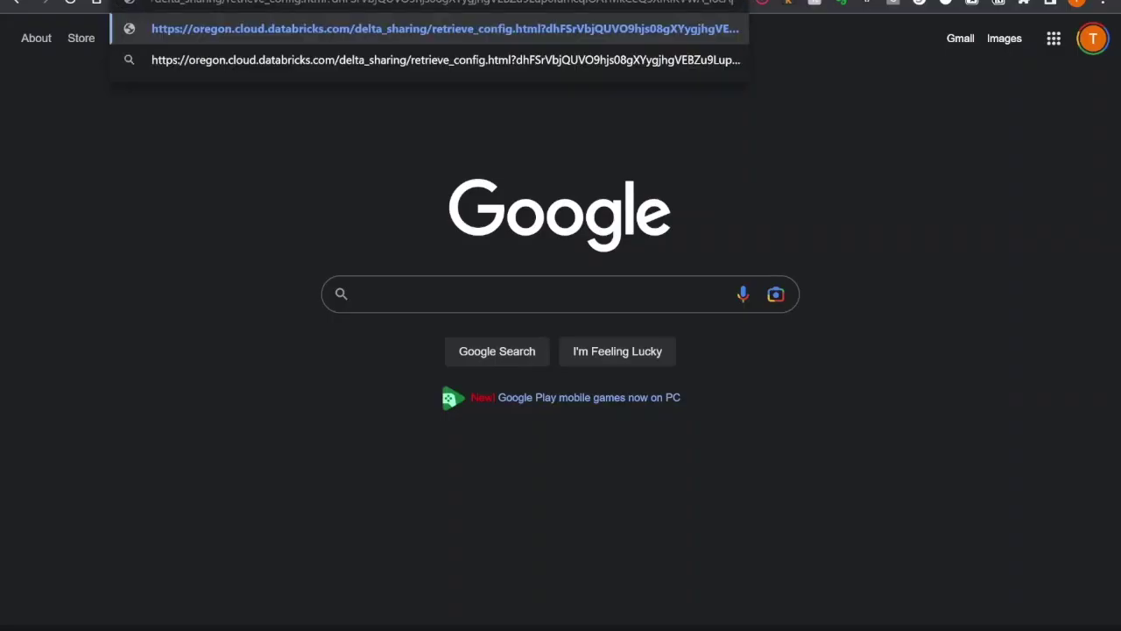
key("Return")
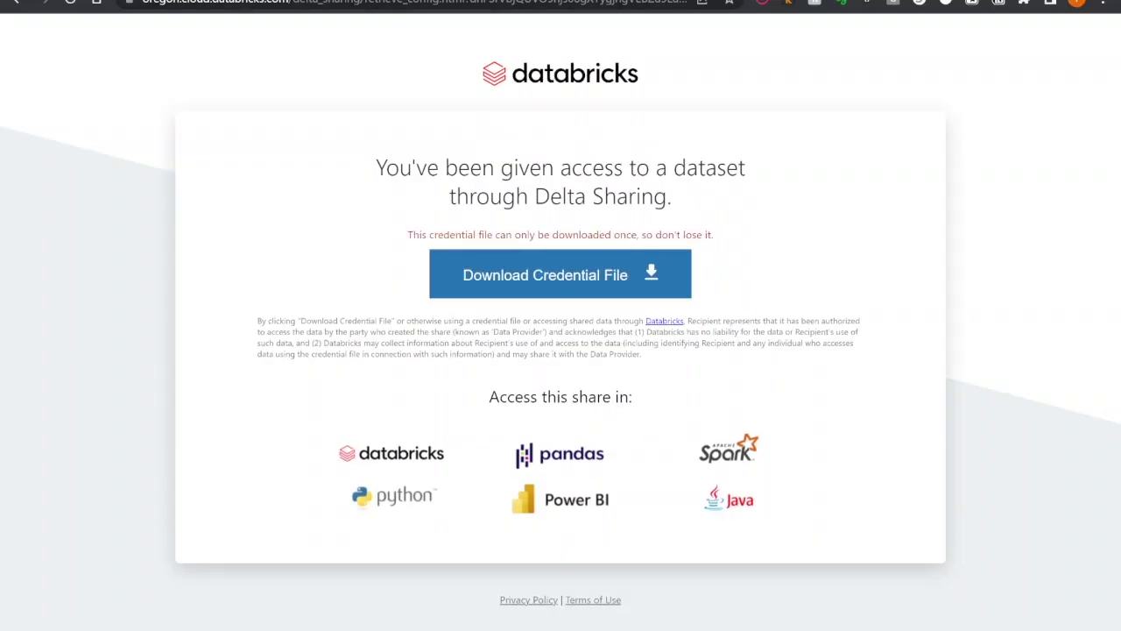
left_click(649, 280)
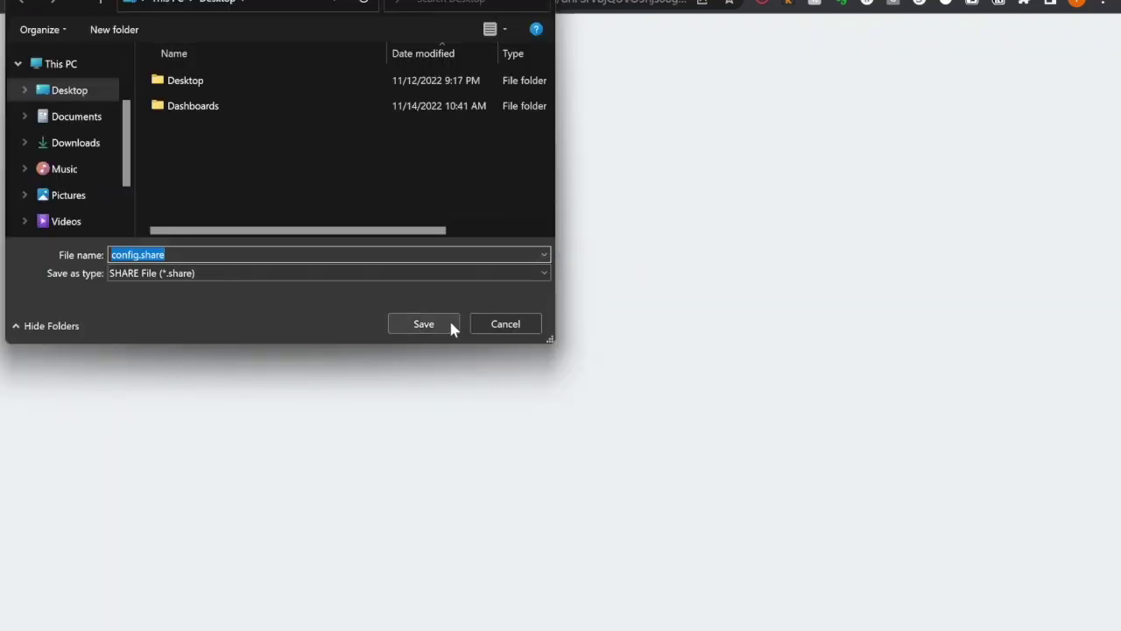
left_click(446, 322)
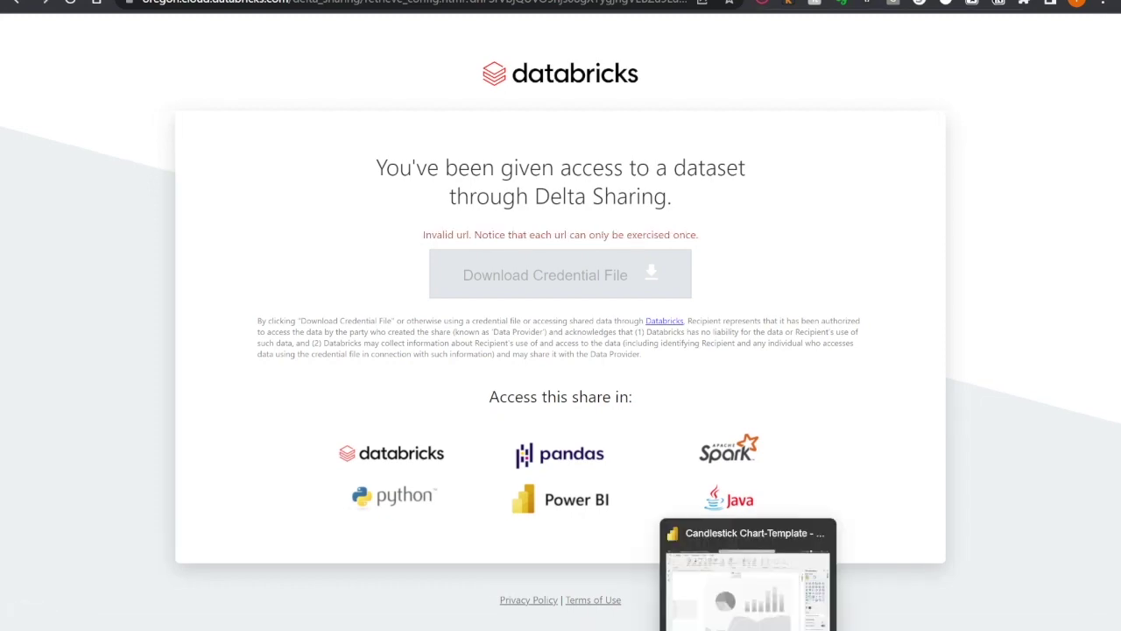
left_click(751, 581)
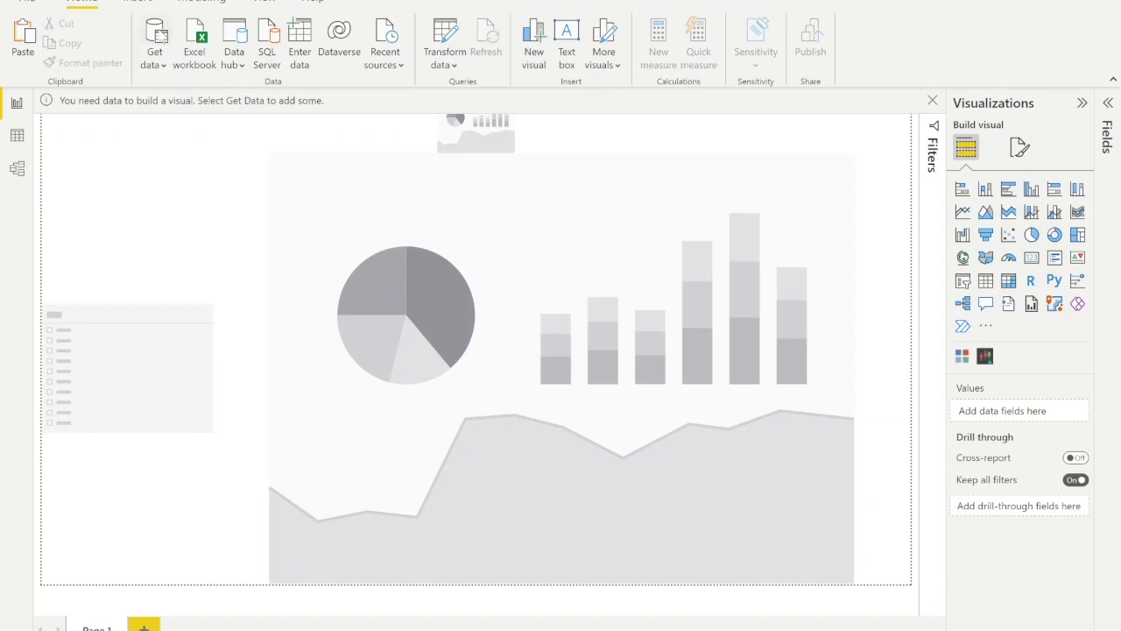
- Search the data source catalogue for 'del' and choose the Delta Sharing connector
left_click(160, 37)
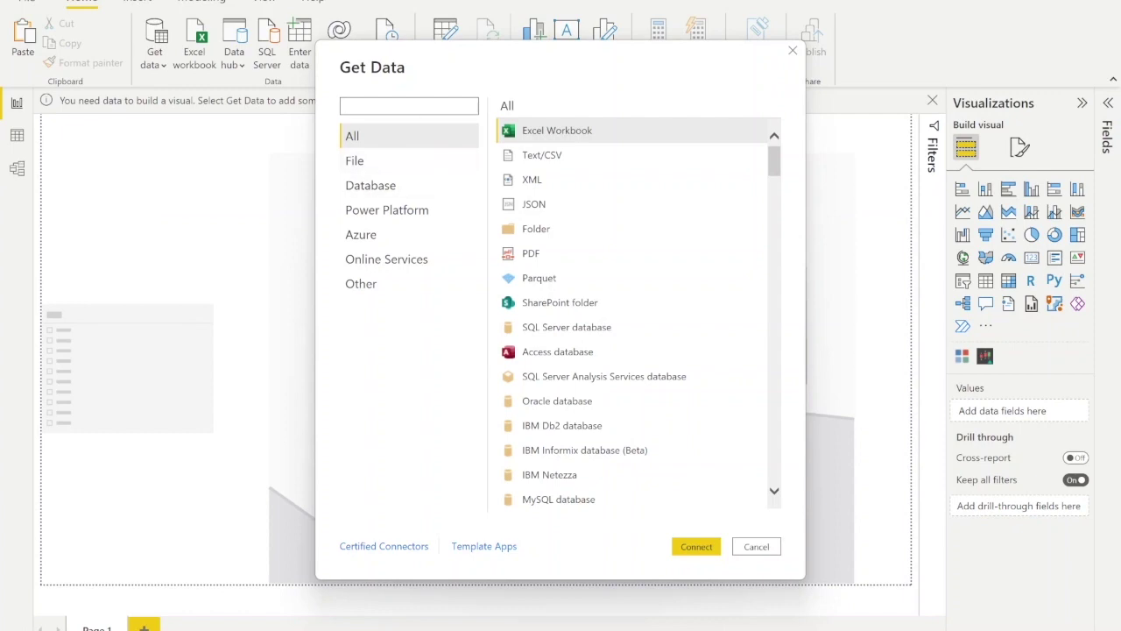
type("delta")
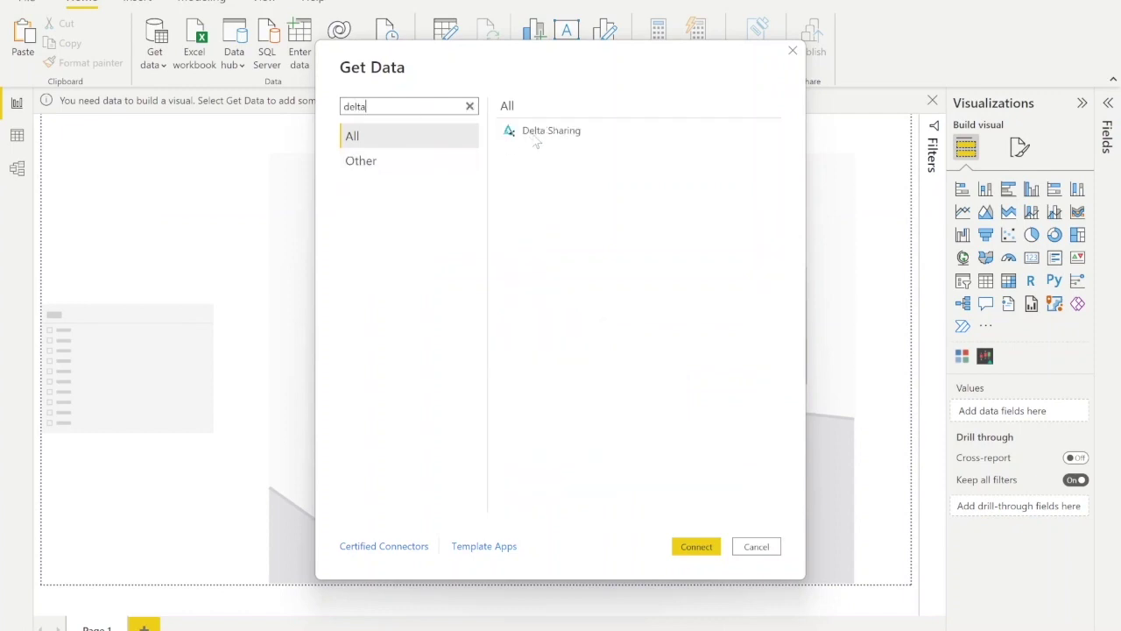
left_click(537, 136)
left_click(692, 544)
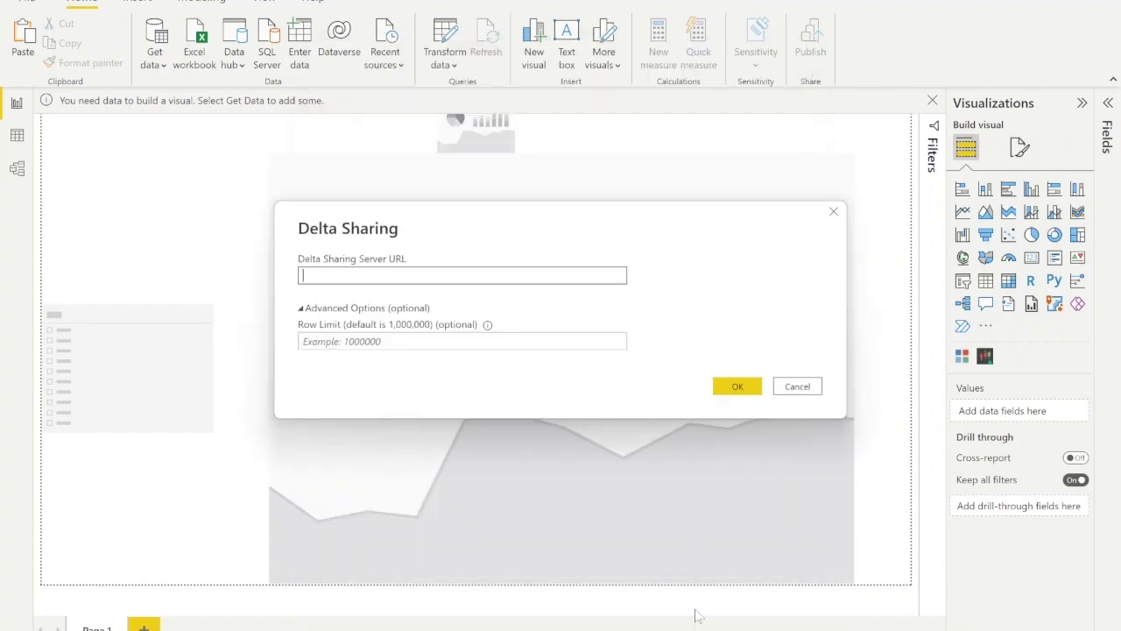
- Copy the endpoint URL from config.share into the Delta Sharing Server URL field and connect
left_click(696, 624)
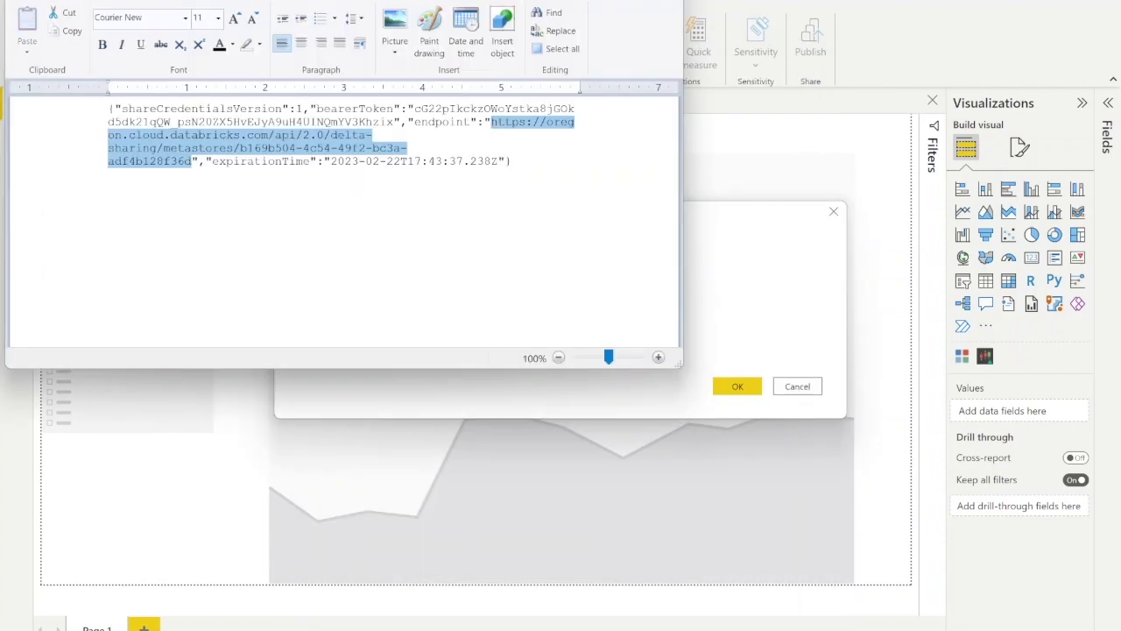
right_click(200, 148)
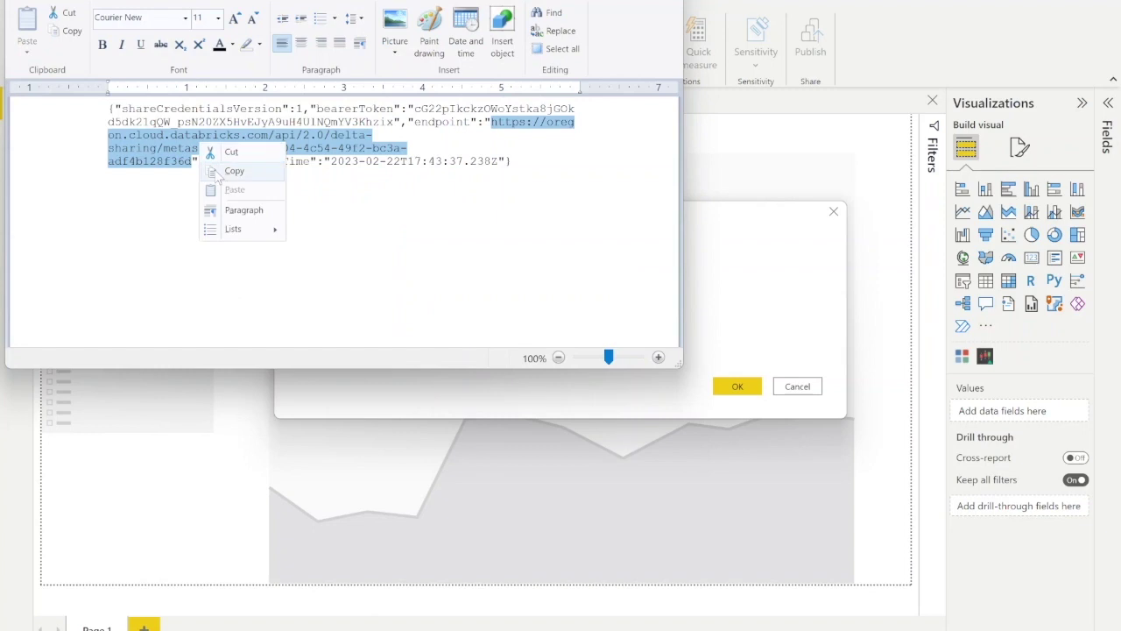
left_click(218, 173)
left_click(323, 389)
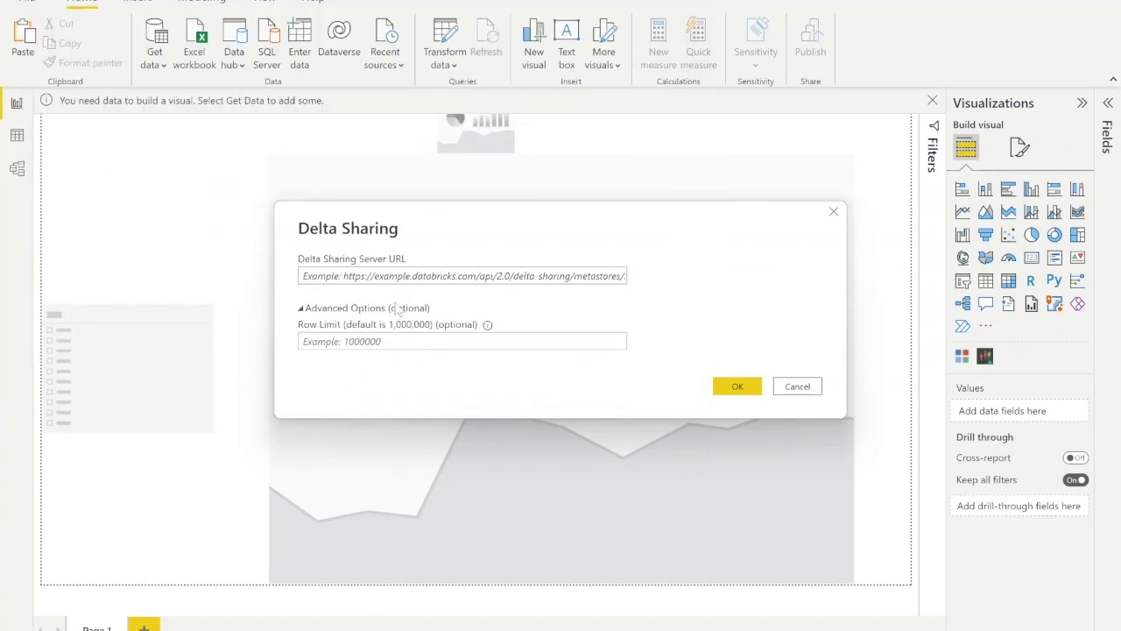
left_click(409, 276)
right_click(408, 276)
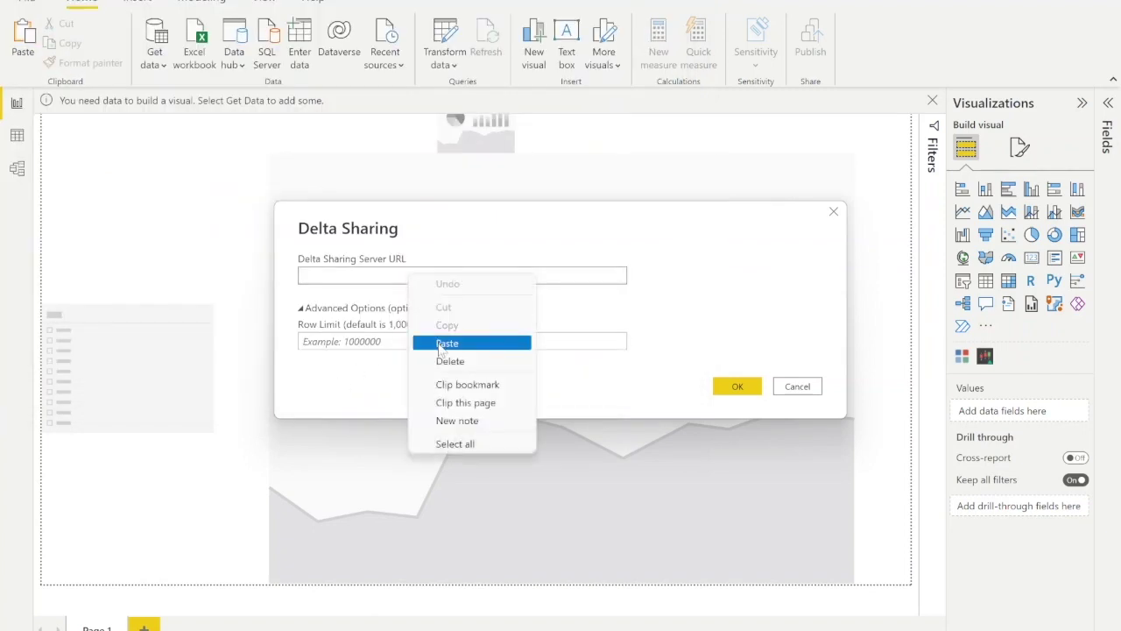
left_click(429, 345)
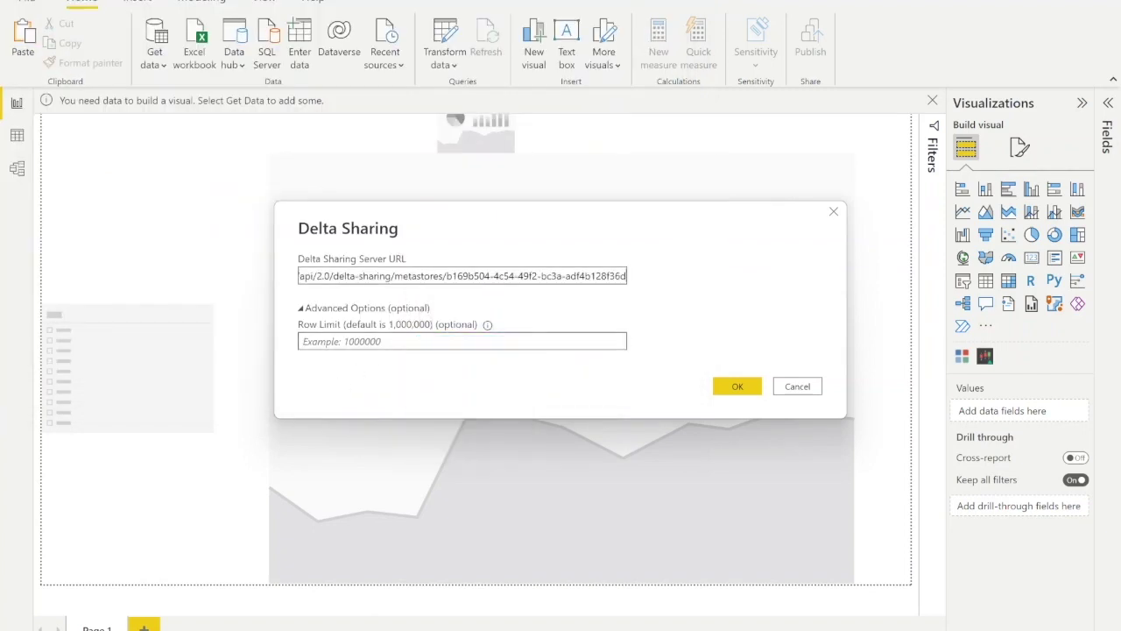
left_click(736, 387)
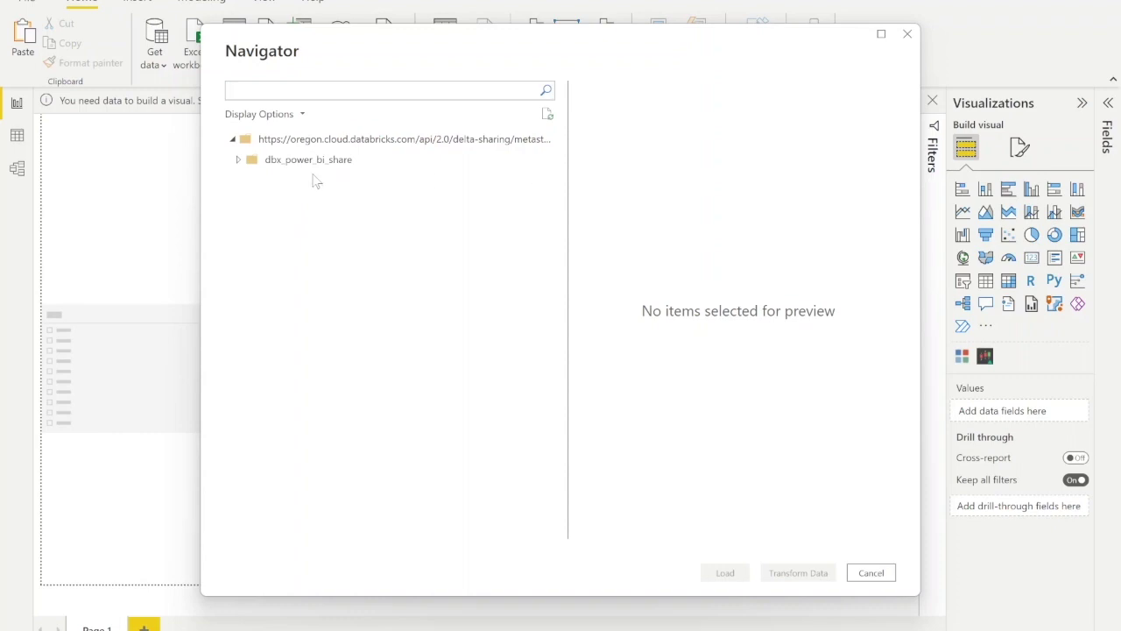
- Expand dbx_power_bi_share > stockdata, tick dailyprice and load it
left_click(238, 161)
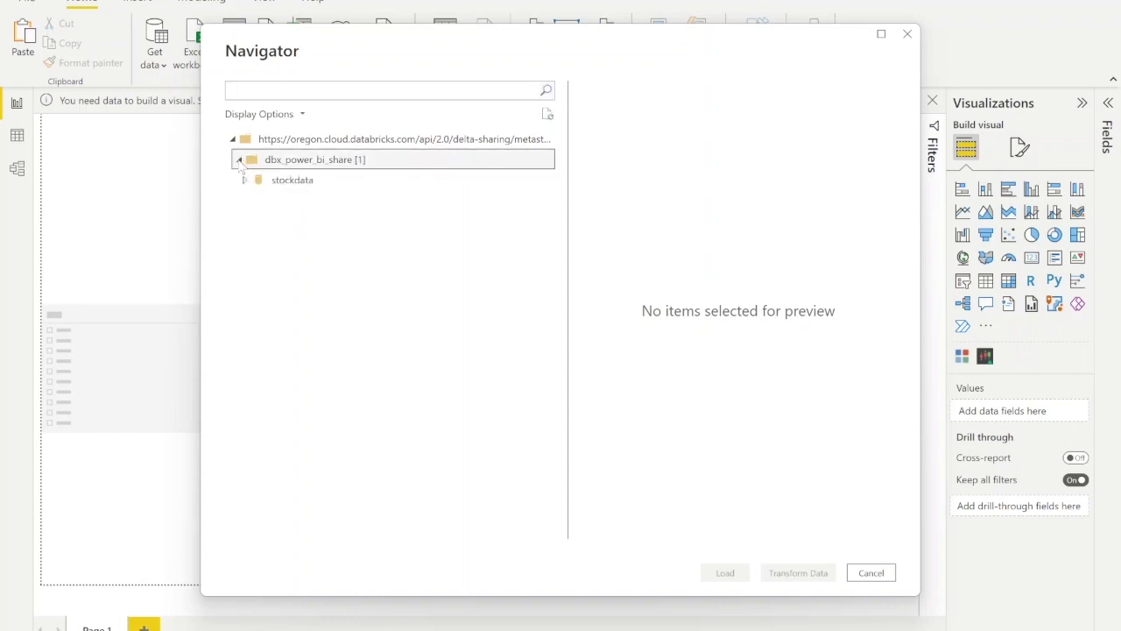
left_click(247, 180)
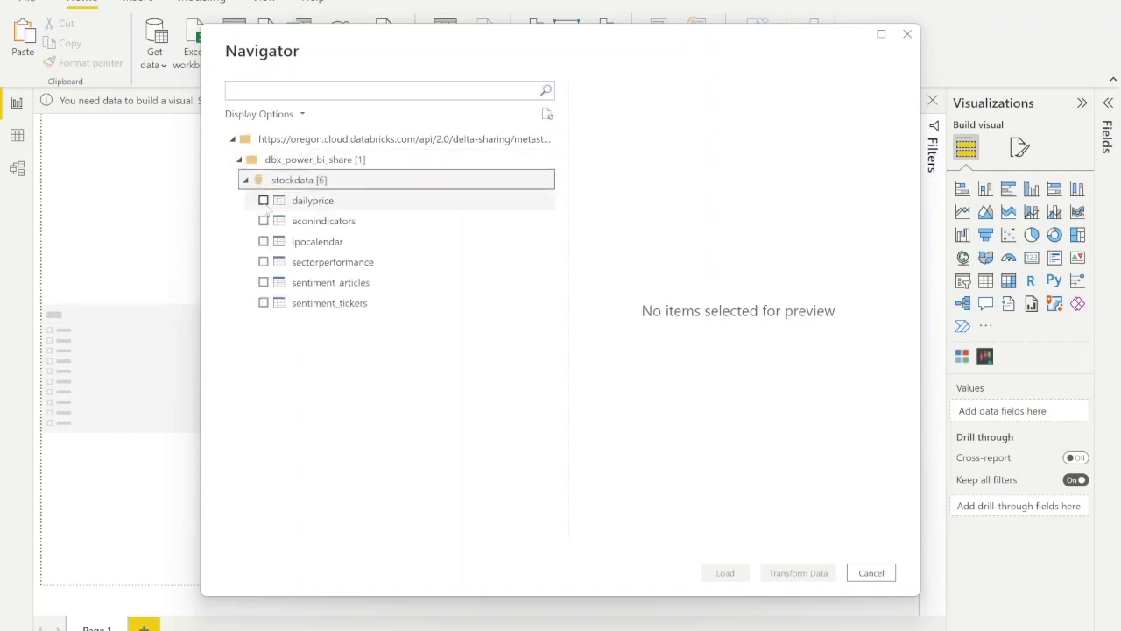
left_click(264, 200)
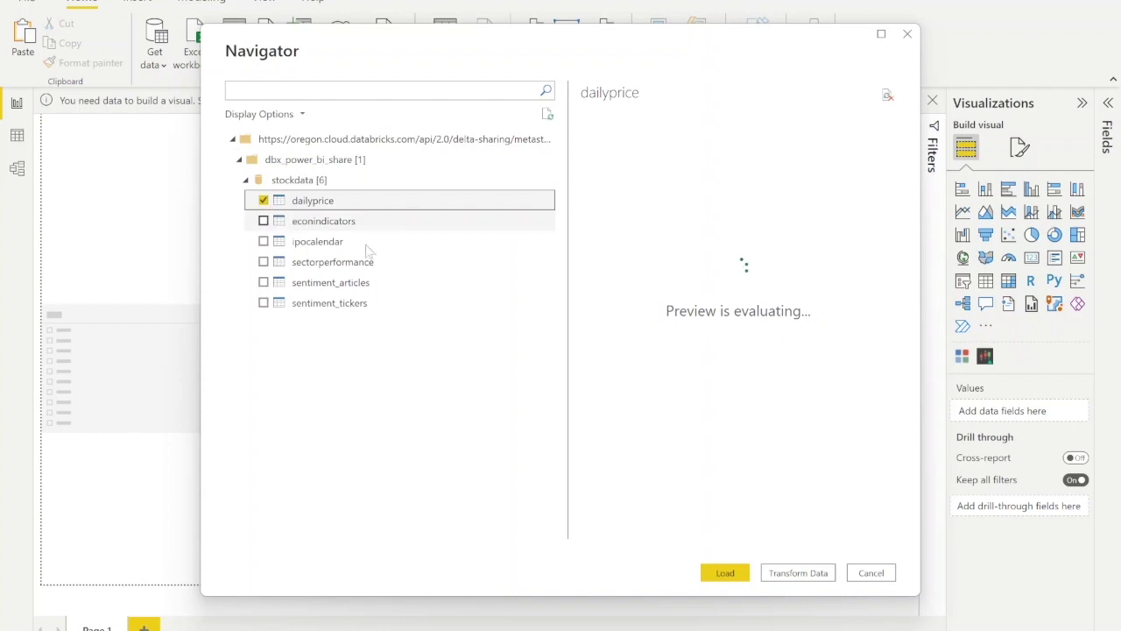
left_click(732, 573)
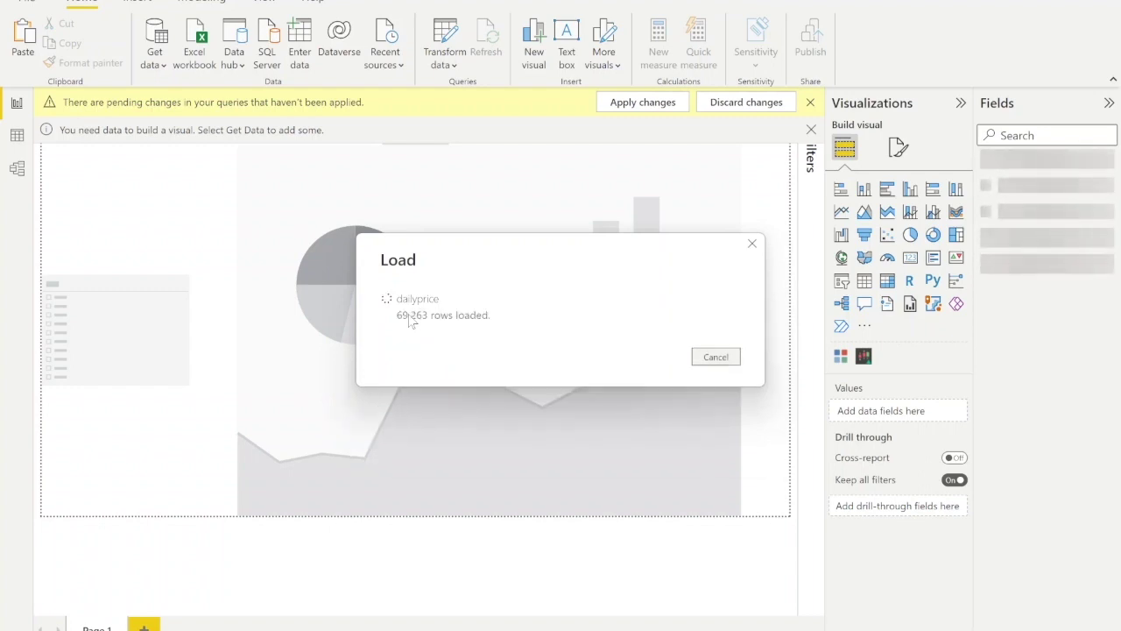
- After loading finishes, select the large candlestick visual on the canvas
left_click(447, 253)
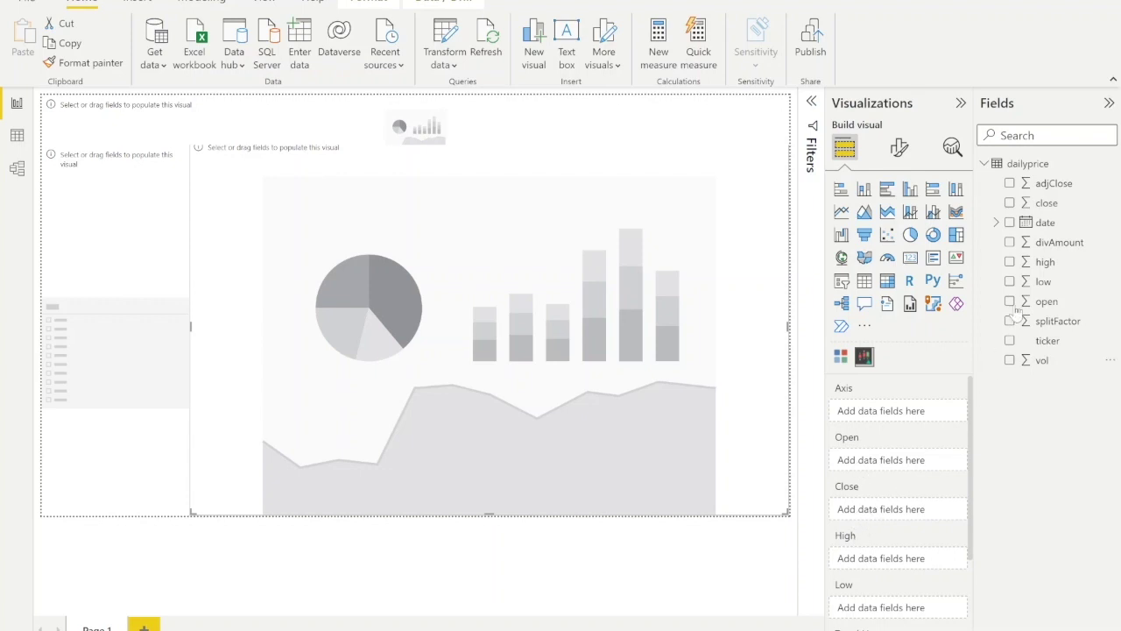
- Put plain date (not Date Hierarchy) on Axis and open, close, high, low in their price wells
left_click_drag(1046, 226, 903, 412)
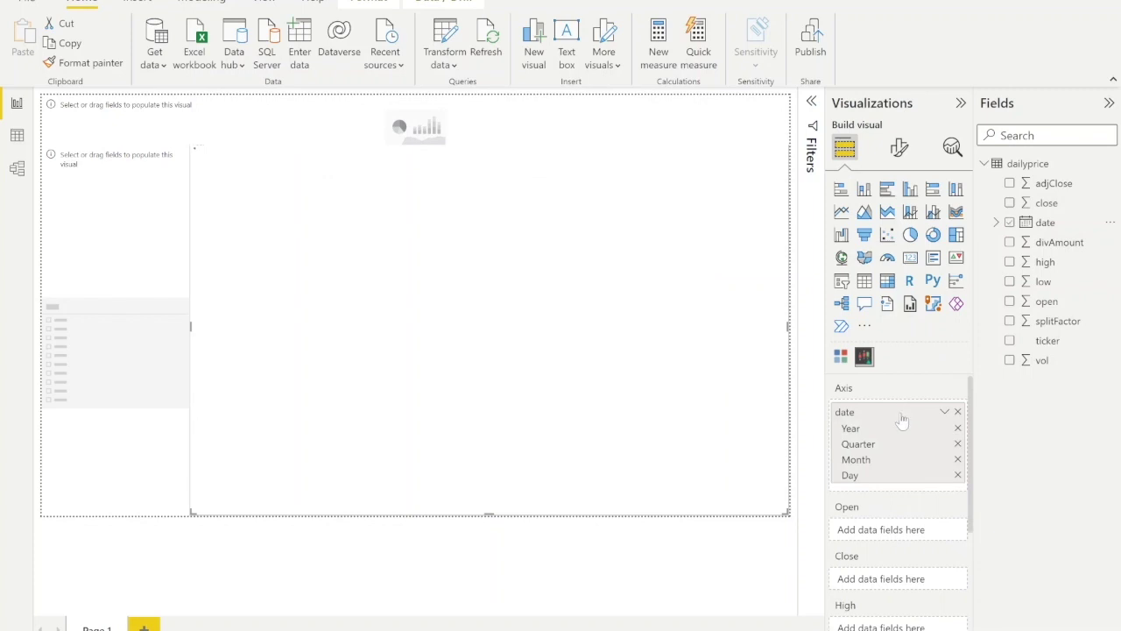
left_click(945, 412)
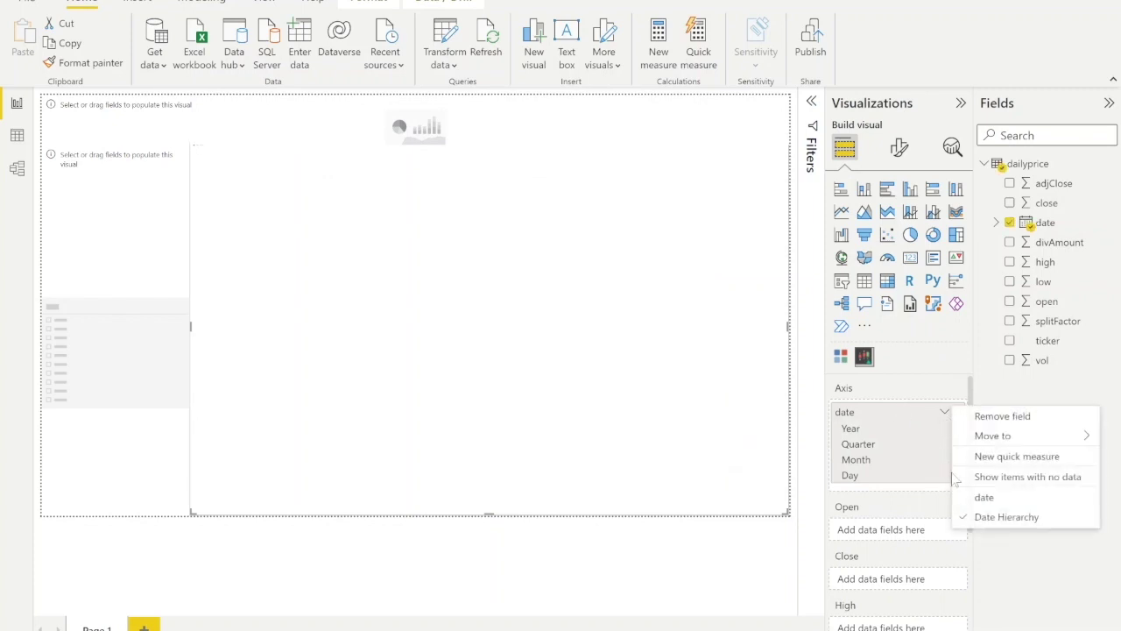
left_click(979, 498)
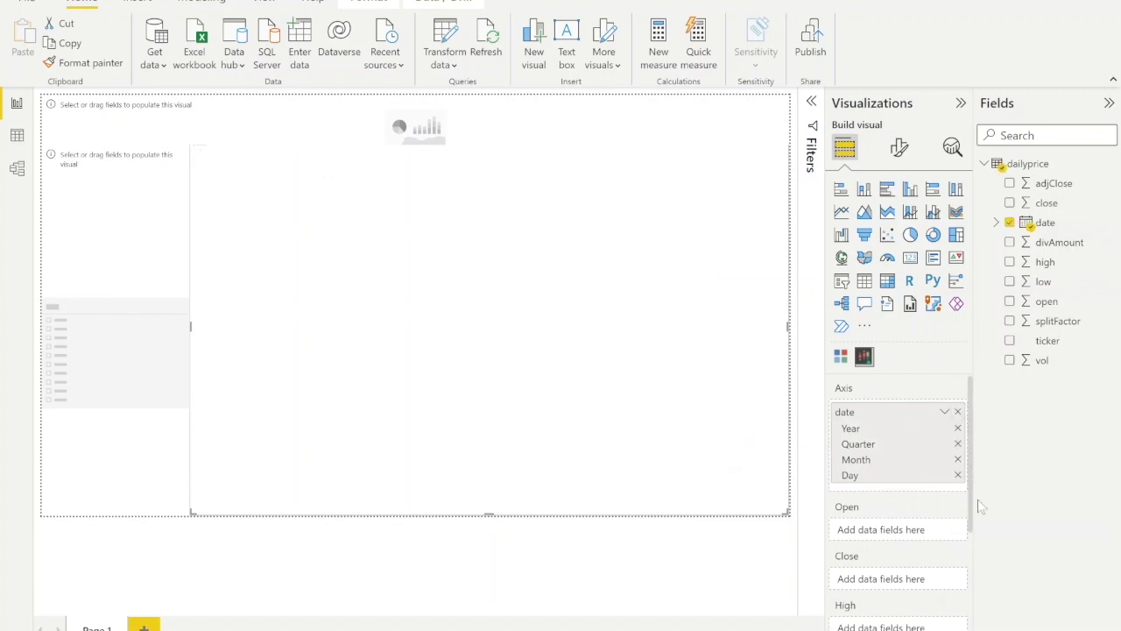
left_click_drag(1047, 301, 906, 473)
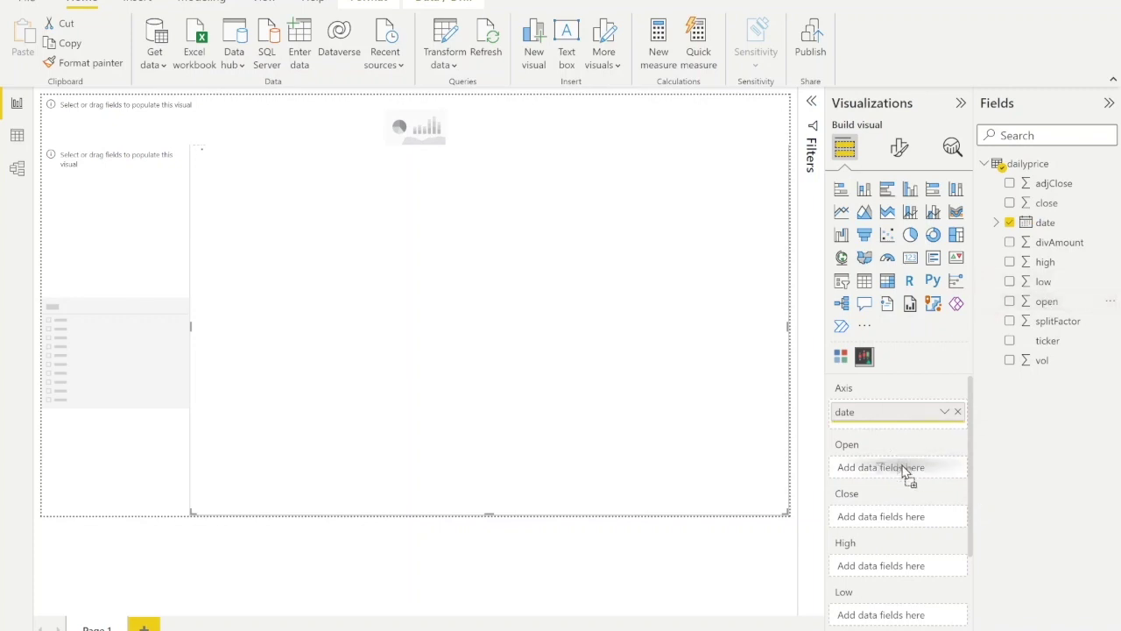
left_click_drag(1047, 203, 908, 521)
left_click_drag(1044, 261, 911, 571)
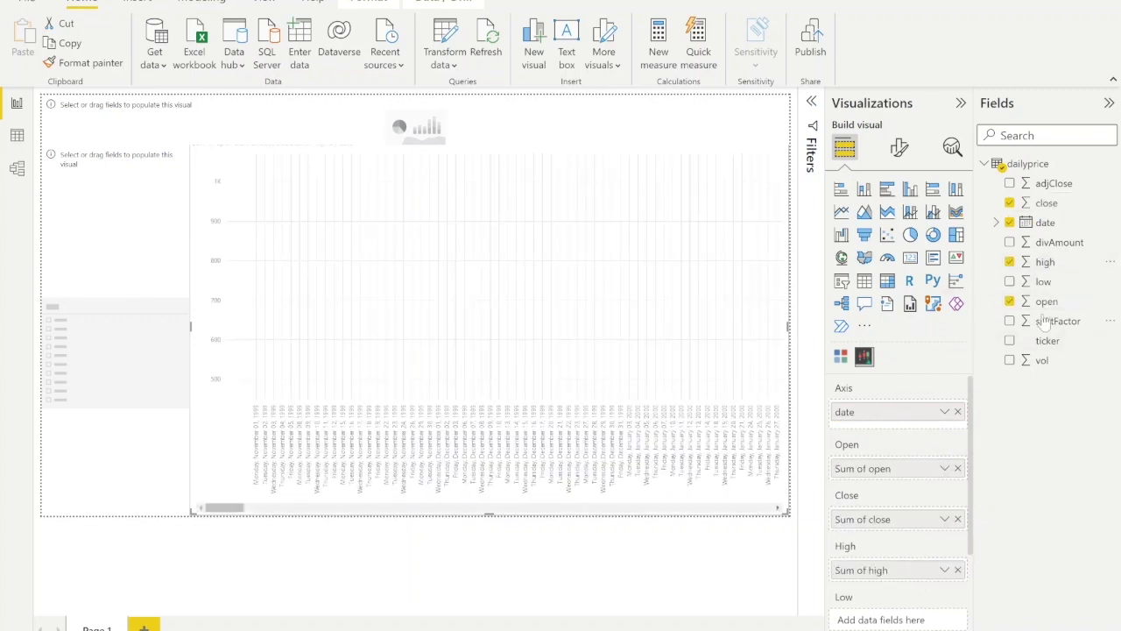
left_click_drag(1043, 281, 911, 621)
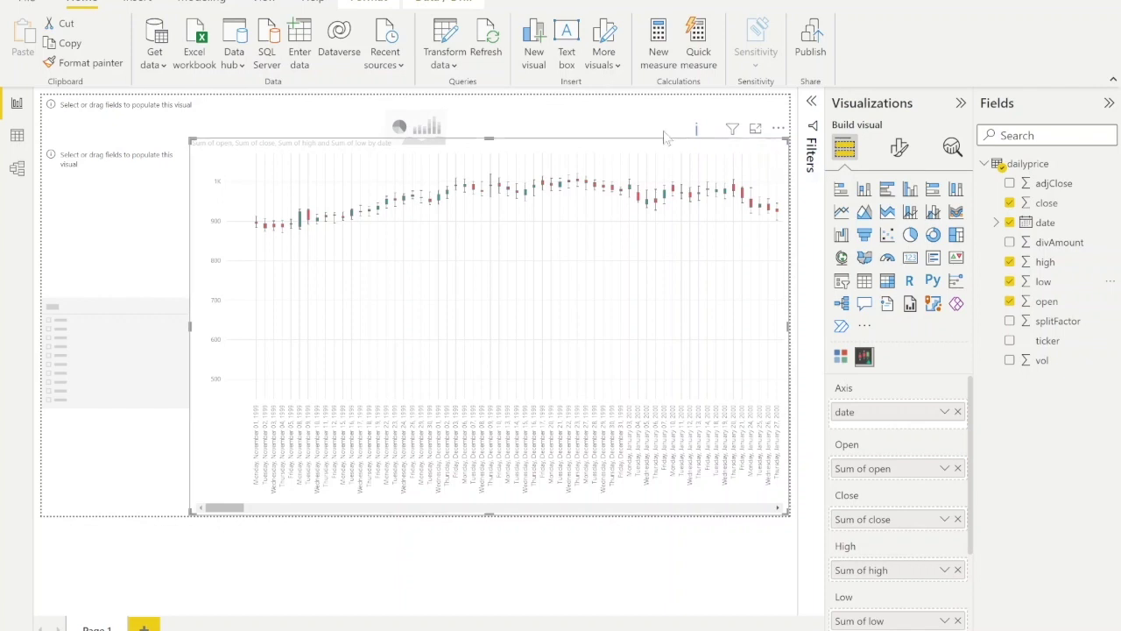
- Fill the top slicer's Category with ticker and open its Format visual settings
left_click(631, 125)
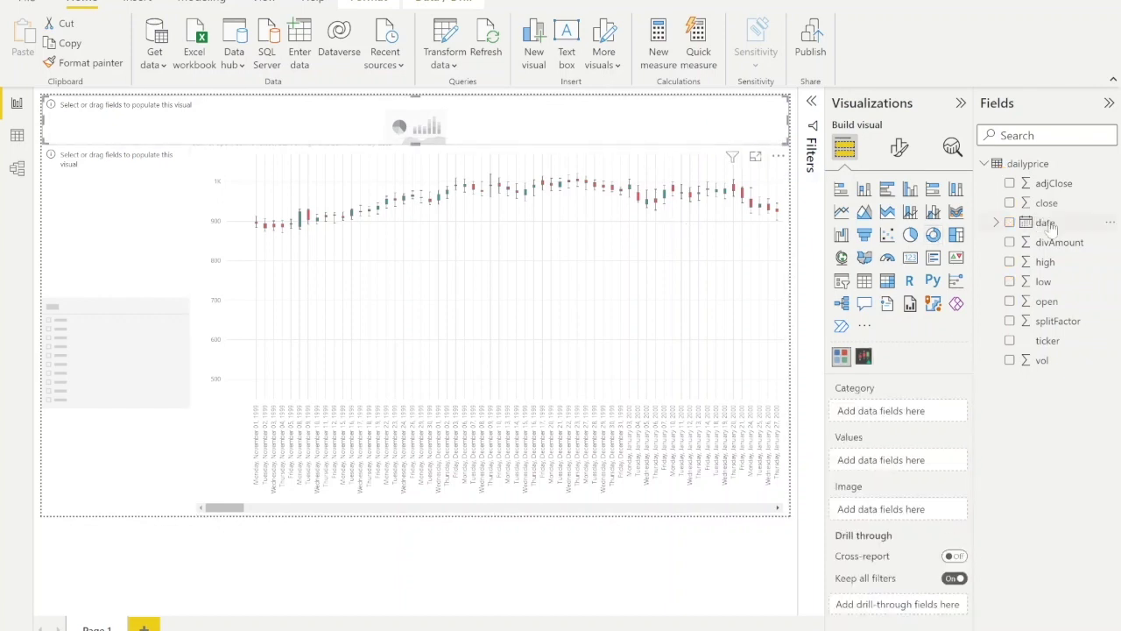
left_click_drag(1047, 341, 874, 412)
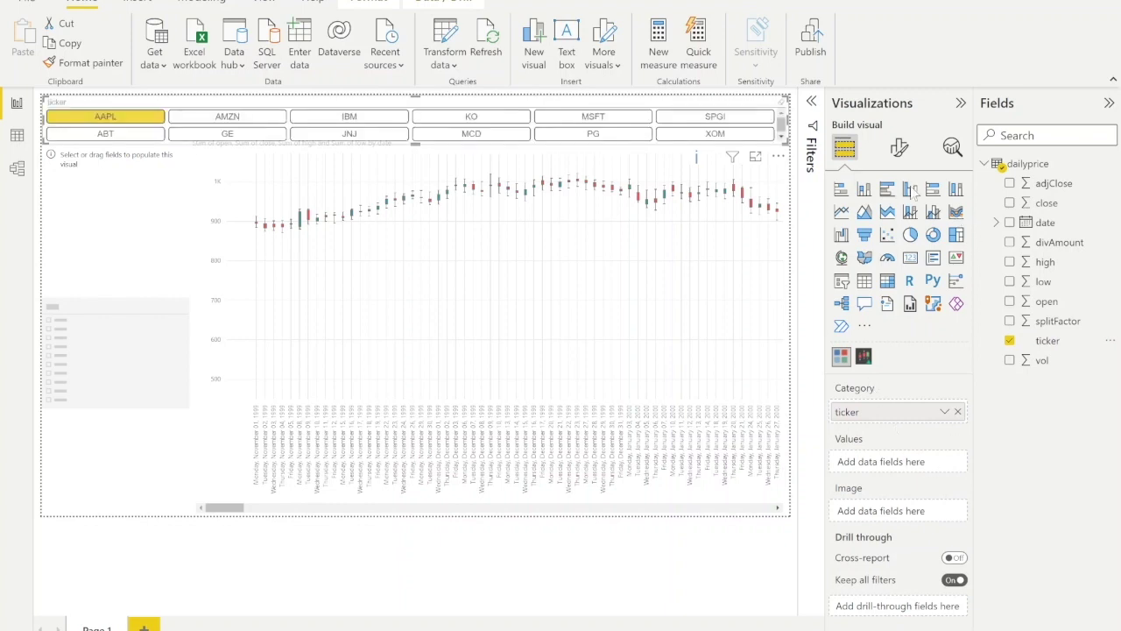
left_click(899, 149)
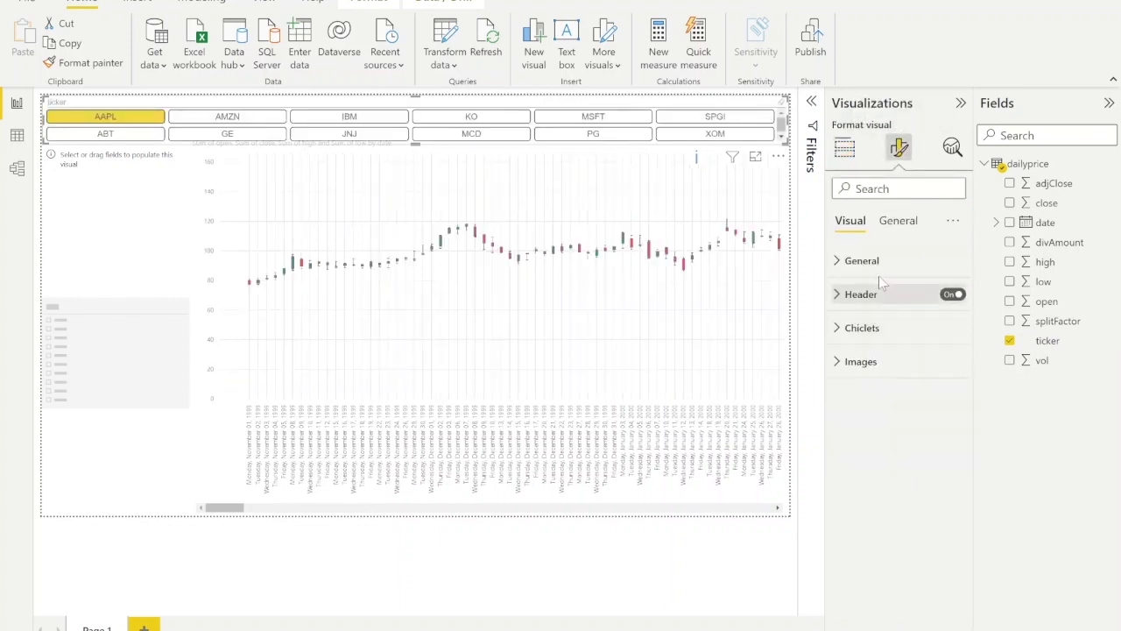
- Review the slicer's General layout settings, then select the empty visual on the left
left_click(867, 261)
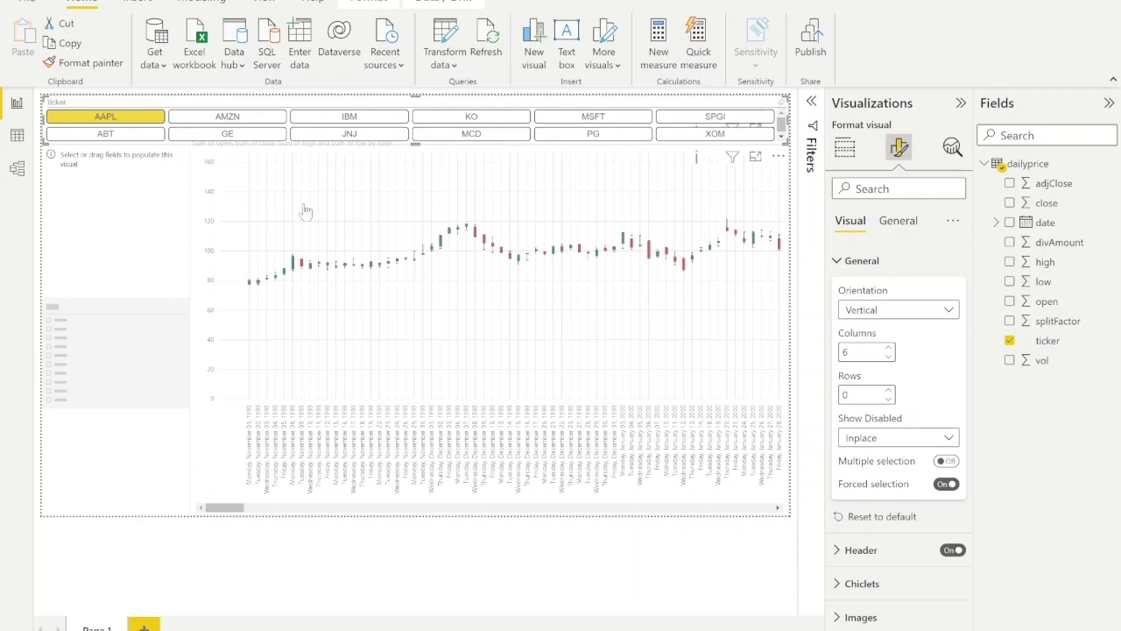
left_click(105, 242)
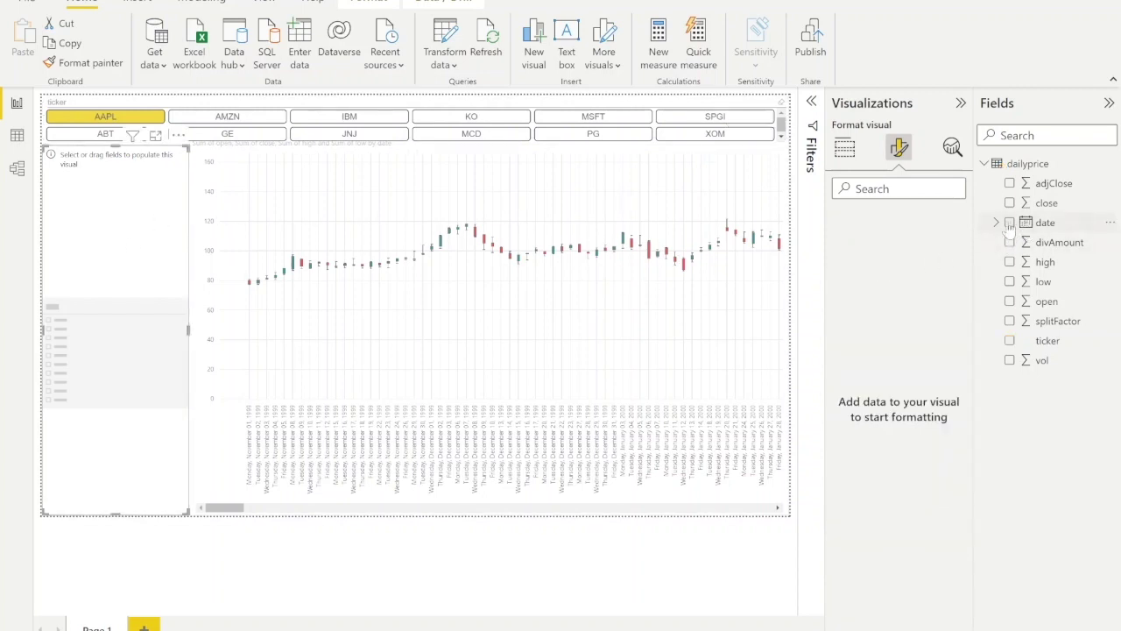
- Add the date field to the left slicer as a Year/Month hierarchy, removing Quarter and Day, and expand 2022
left_click(844, 151)
left_click_drag(1045, 222, 914, 412)
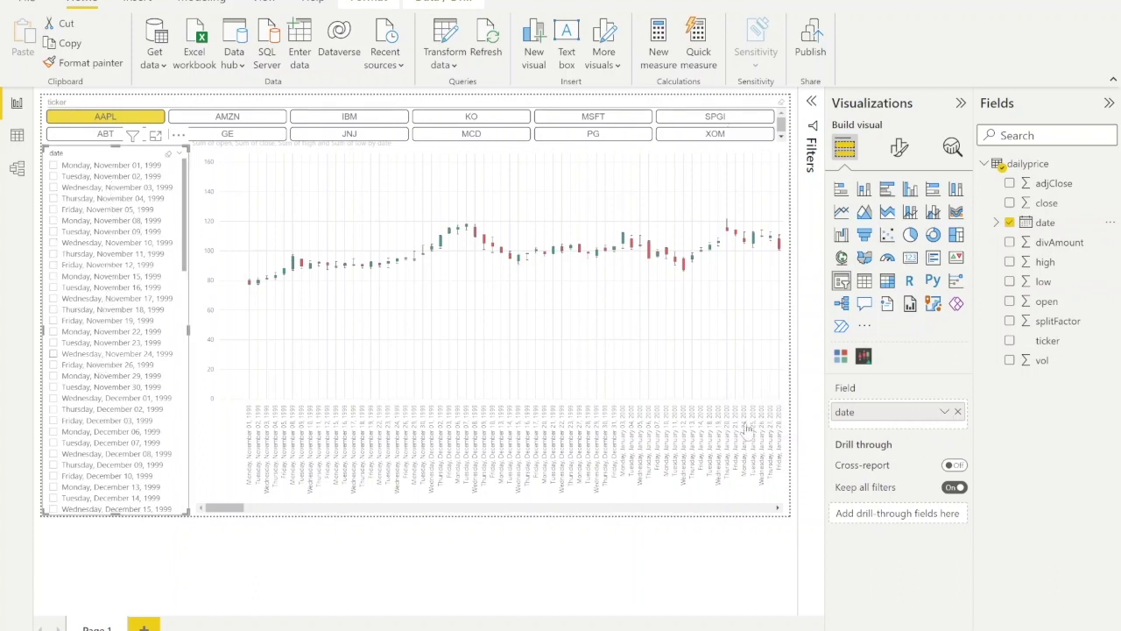
left_click(945, 412)
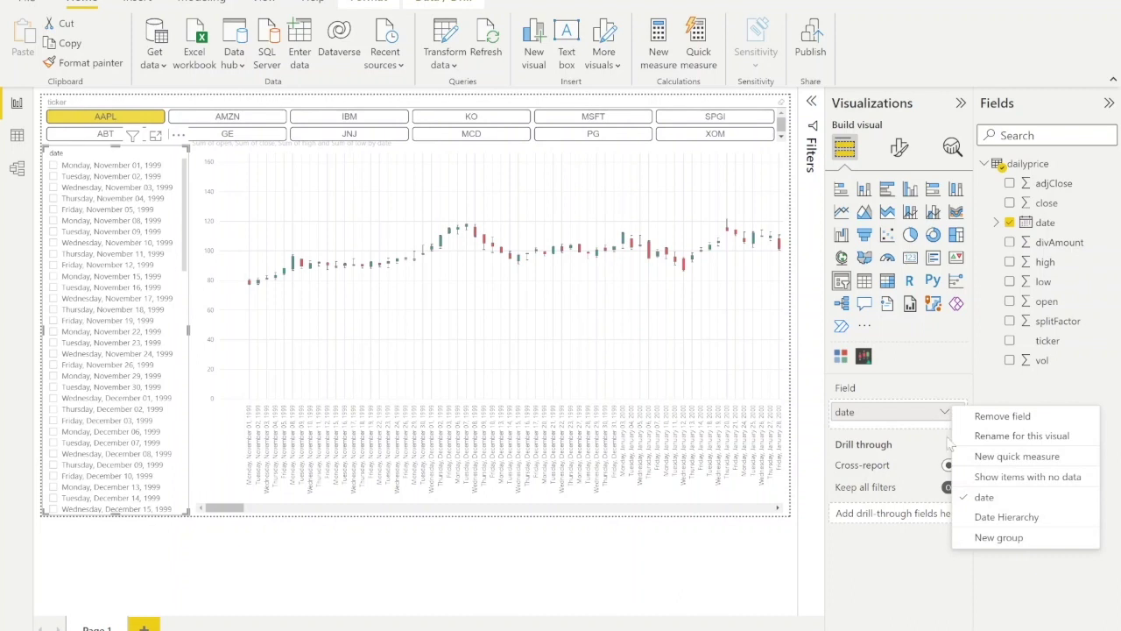
left_click(981, 518)
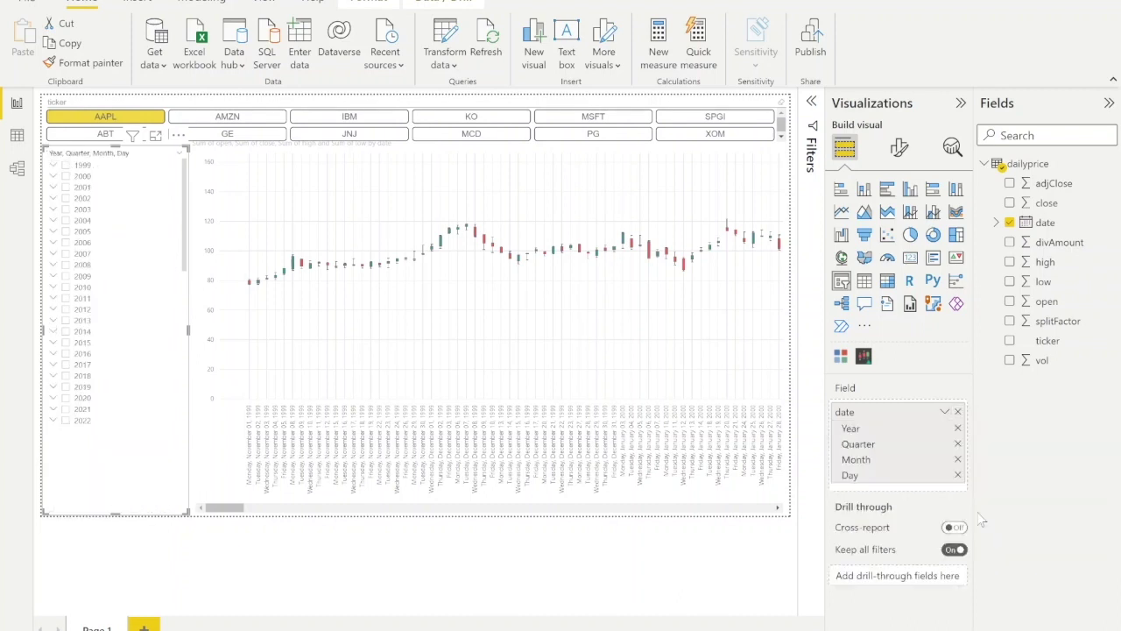
left_click(959, 447)
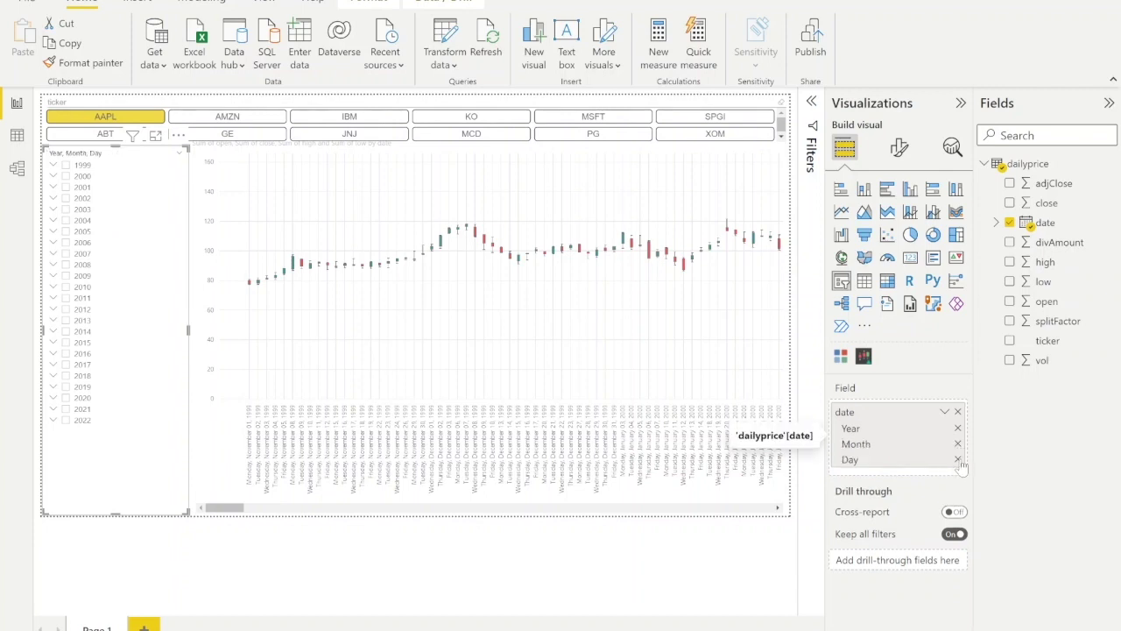
left_click(958, 459)
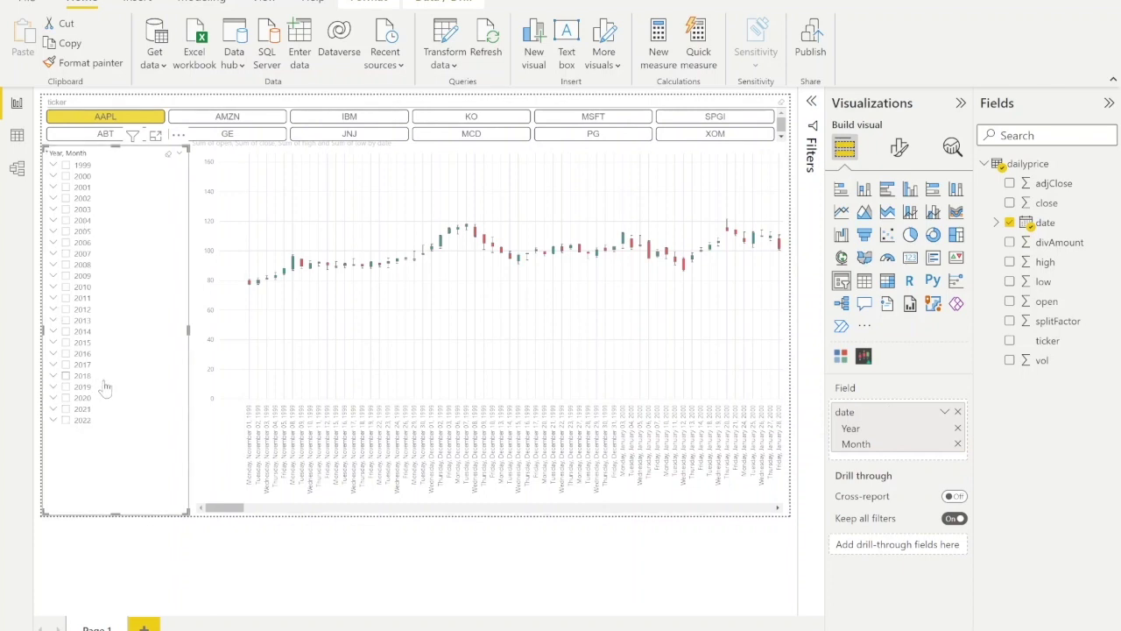
left_click(53, 420)
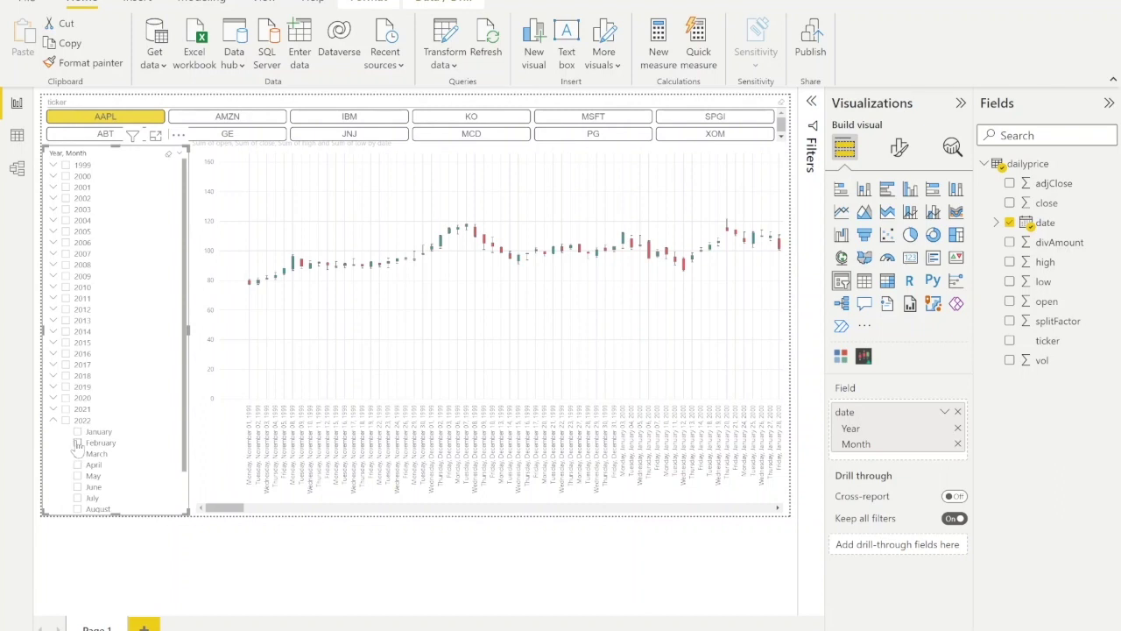
- Filter the chart to February 2022, then try the AMZN, IBM and MSFT tickers, ending on MSFT
left_click(77, 442)
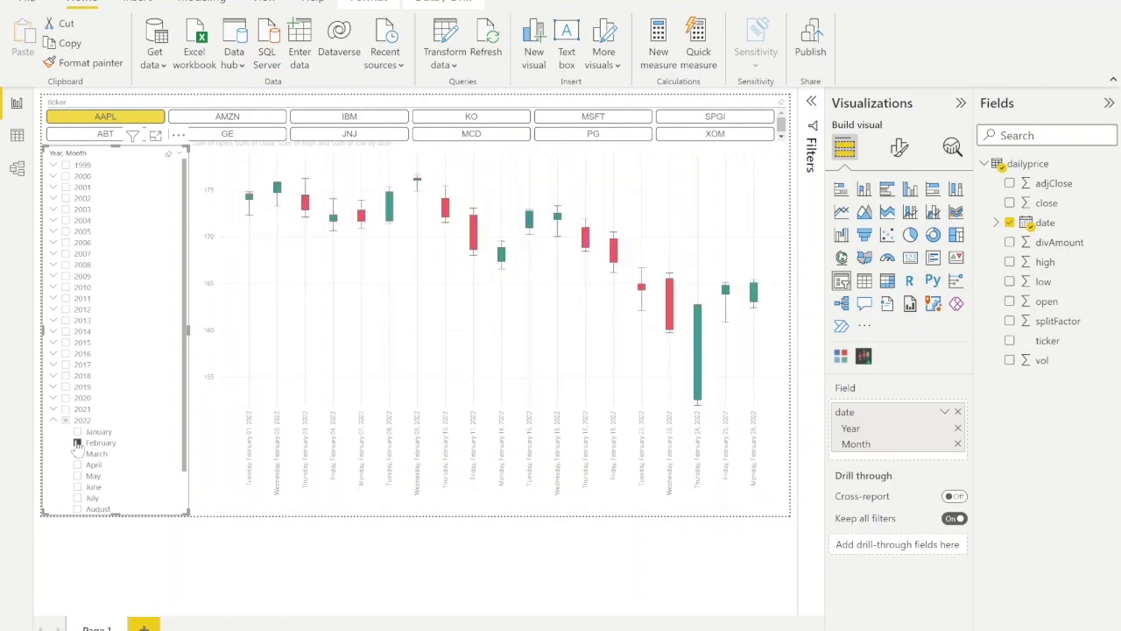
left_click(254, 121)
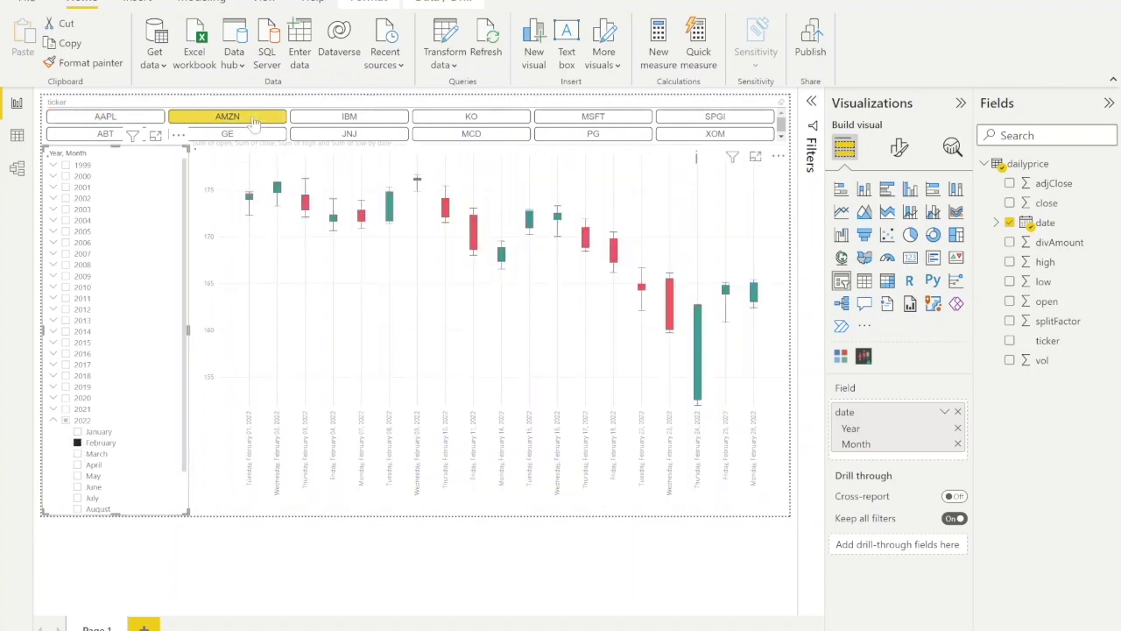
left_click(345, 120)
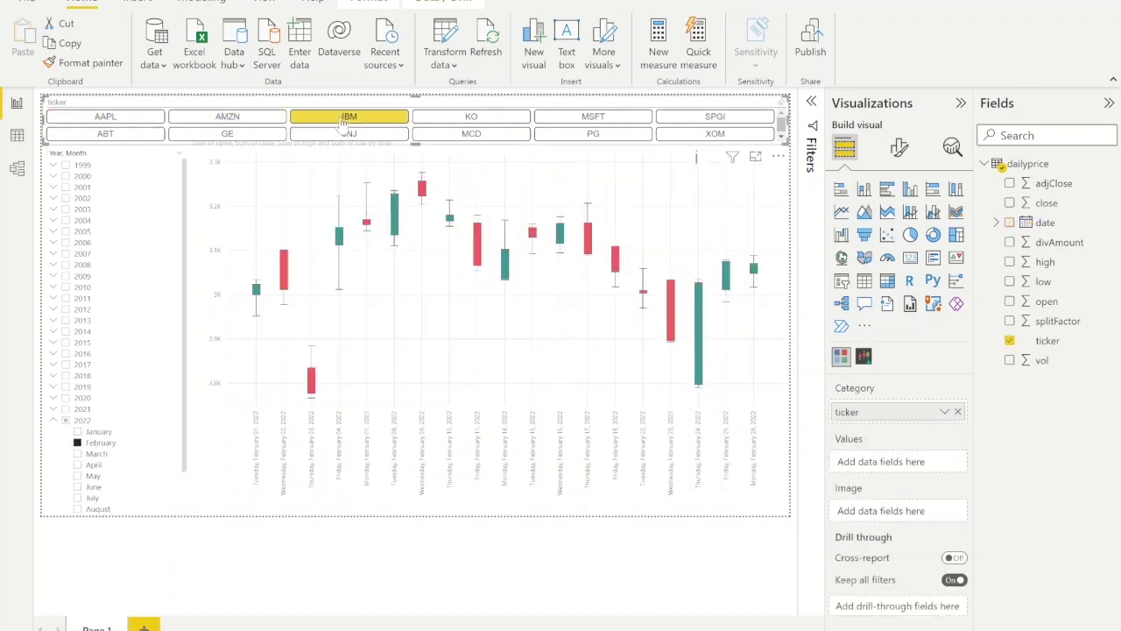
left_click(593, 119)
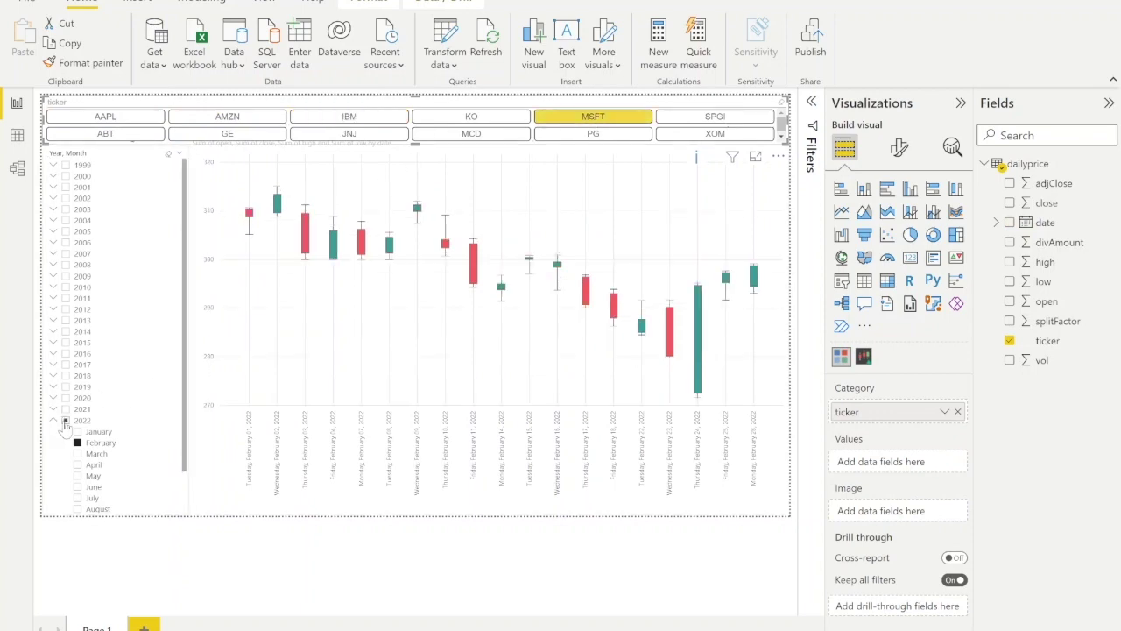
- Select all of 2022 in the date slicer and scroll through the candlestick chart
left_click(65, 421)
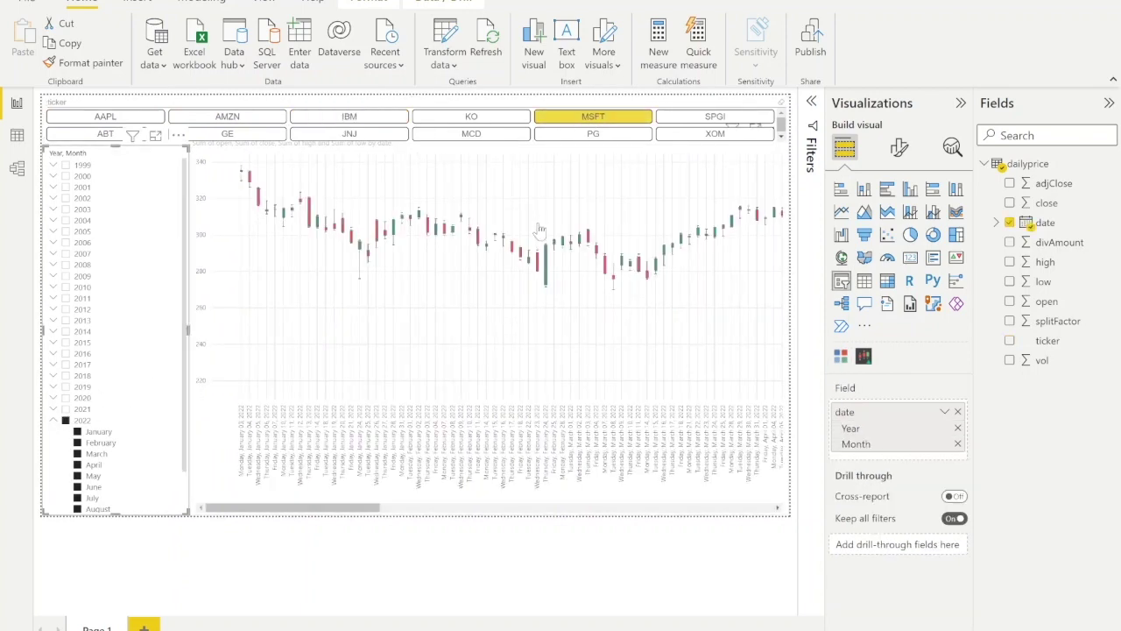
left_click_drag(358, 511, 761, 536)
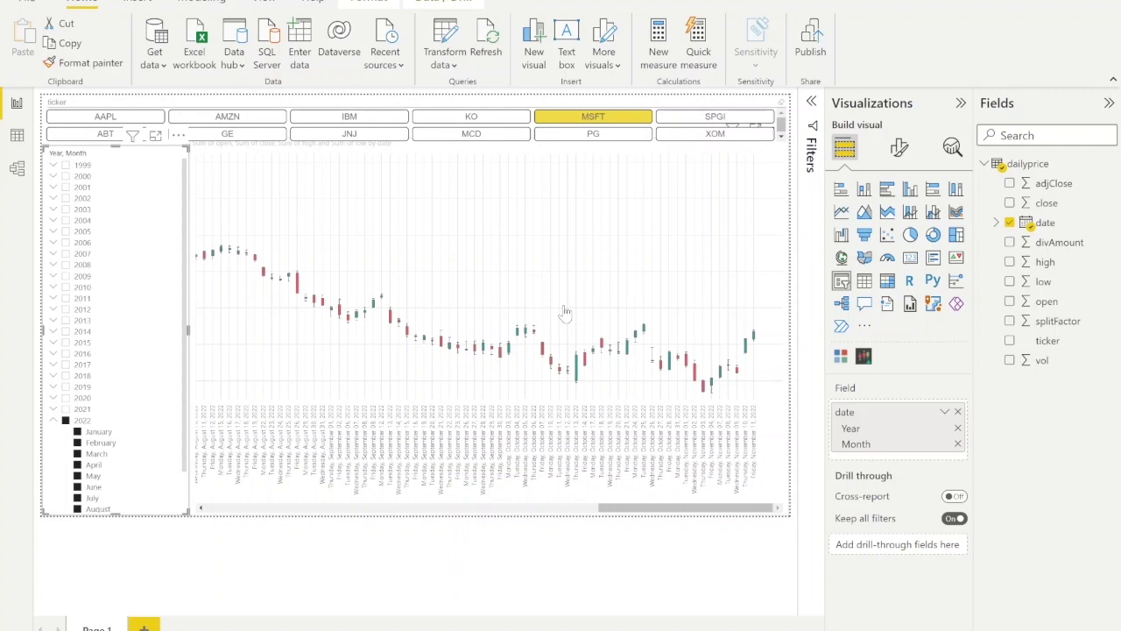
left_click_drag(614, 513, 208, 507)
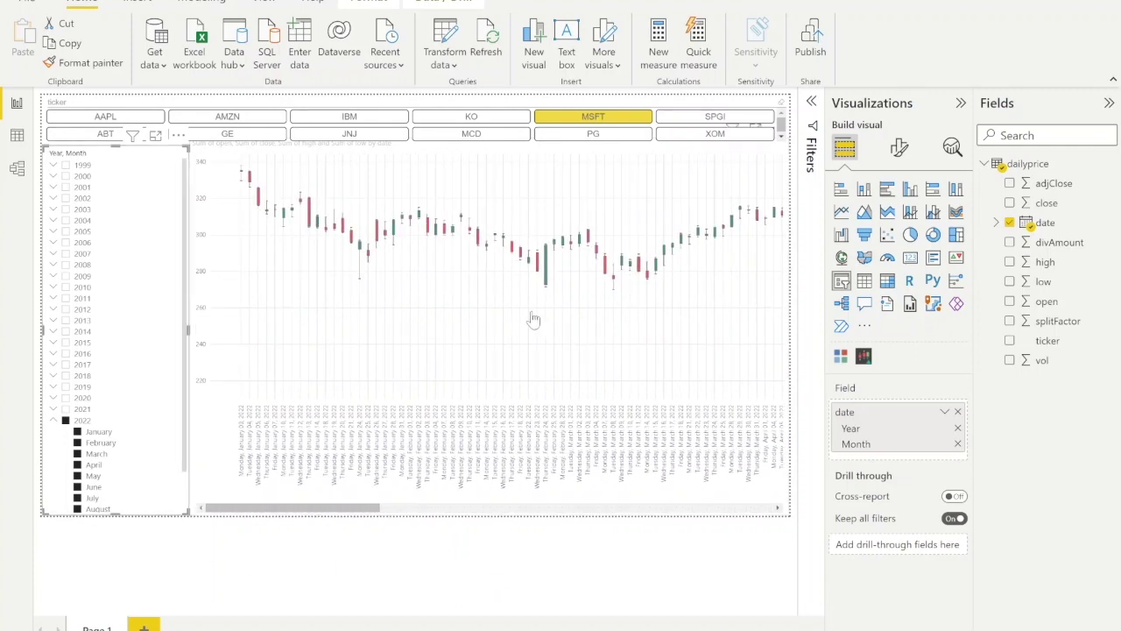